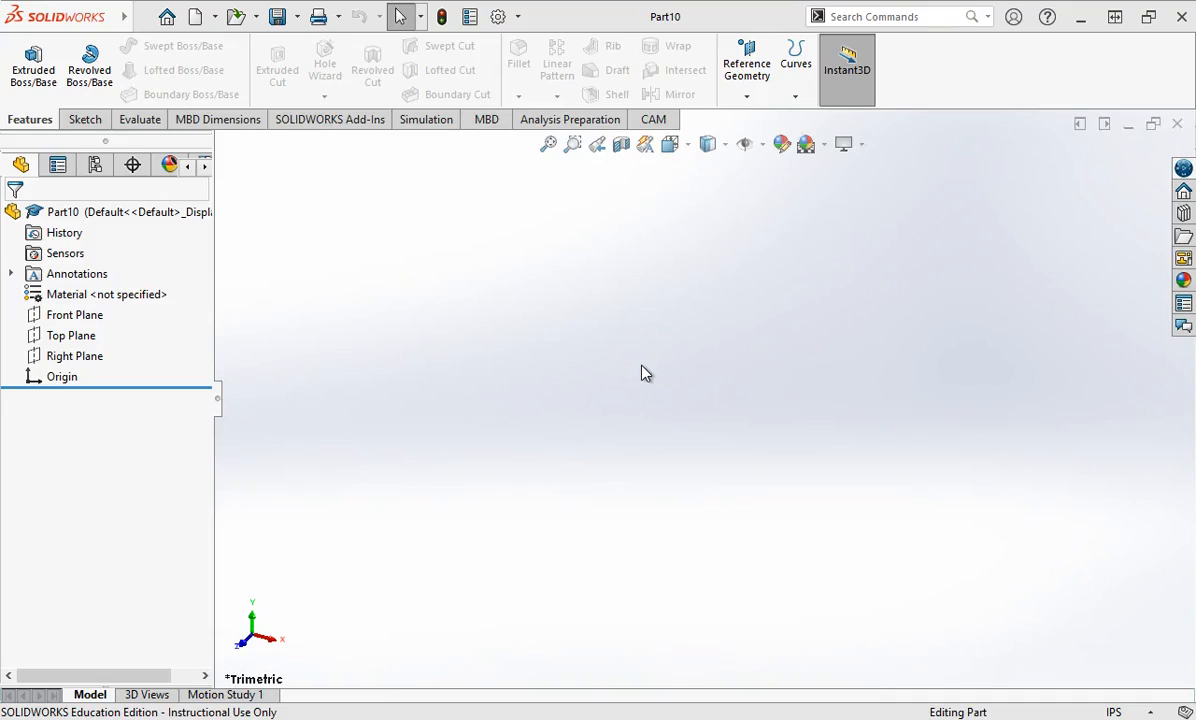
- Start an extruded boss on the Top Plane and sketch a circle of about 2.72 in radius centred on the origin
left_click(30, 68)
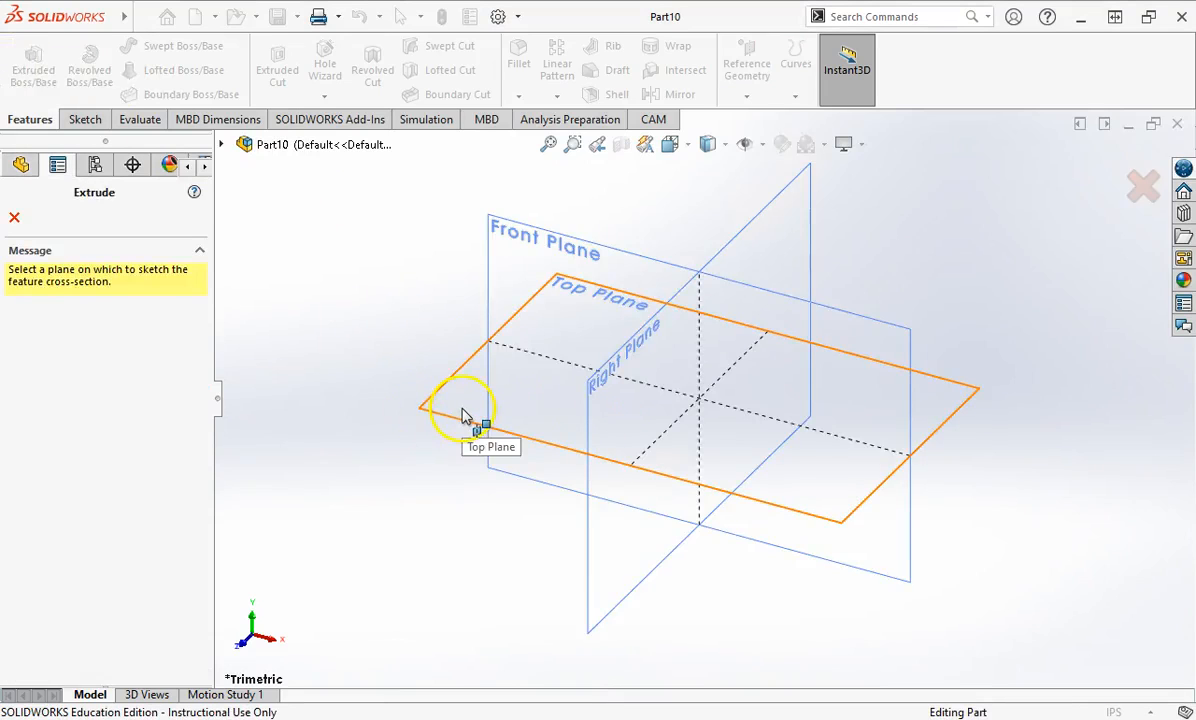
left_click(463, 416)
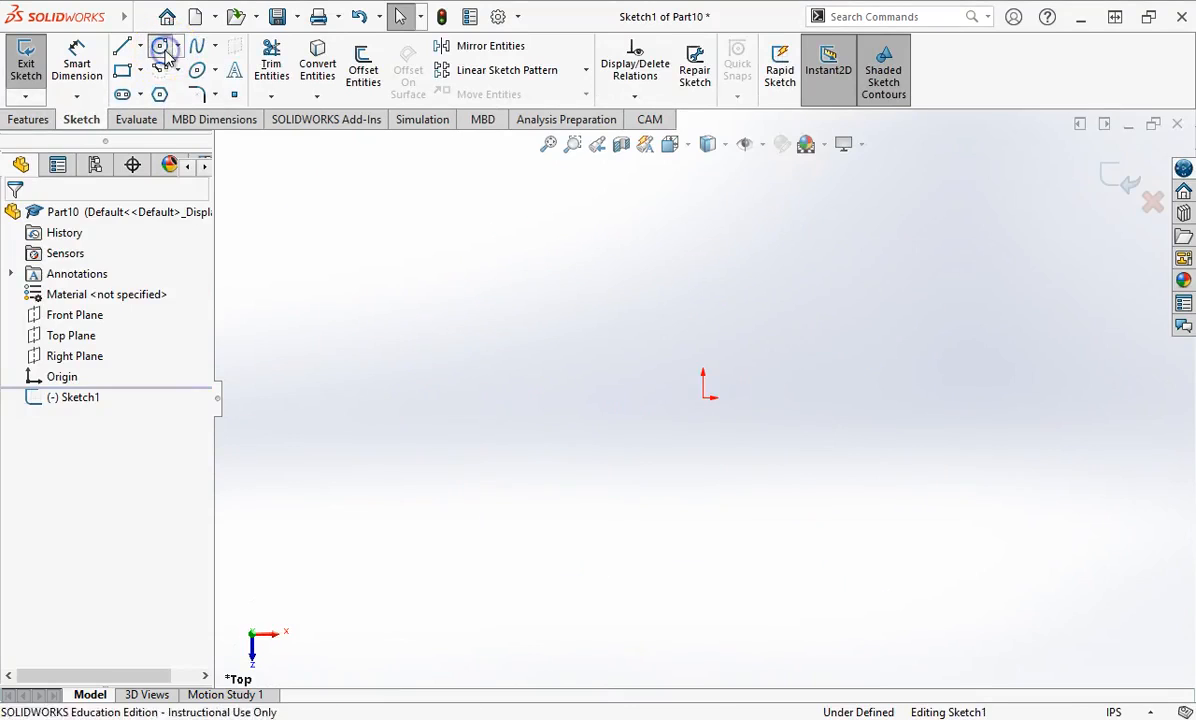
left_click(161, 48)
left_click(703, 397)
left_click(884, 453)
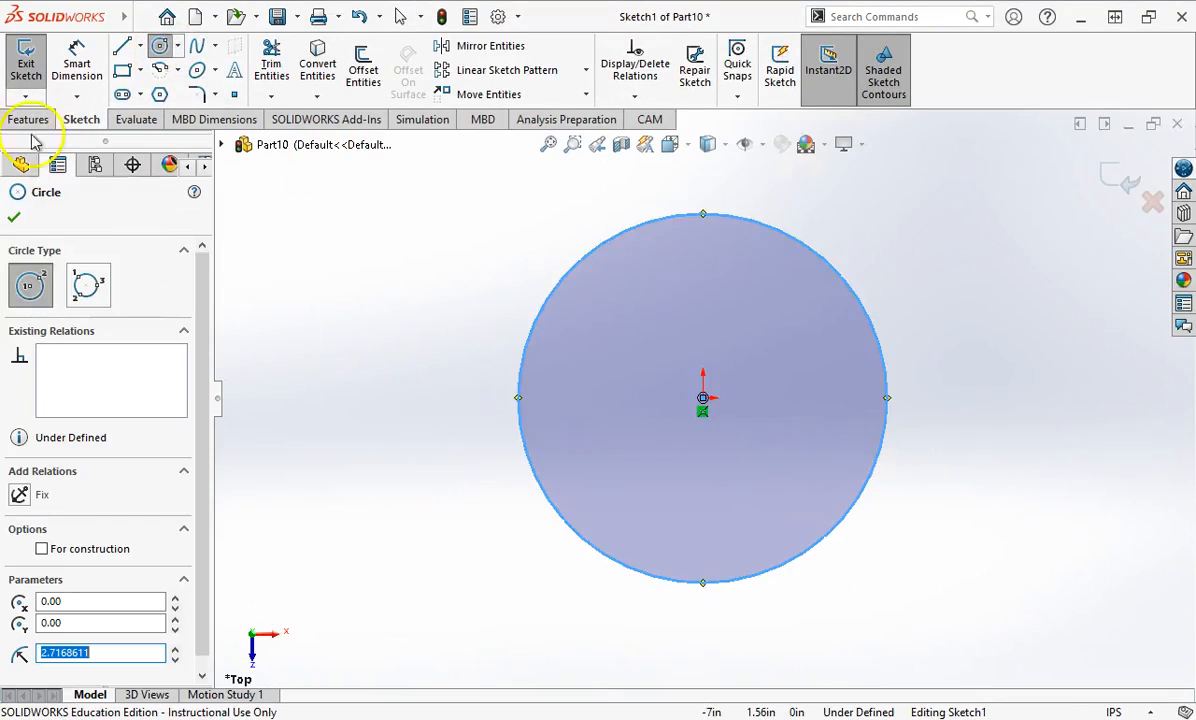
key("Escape")
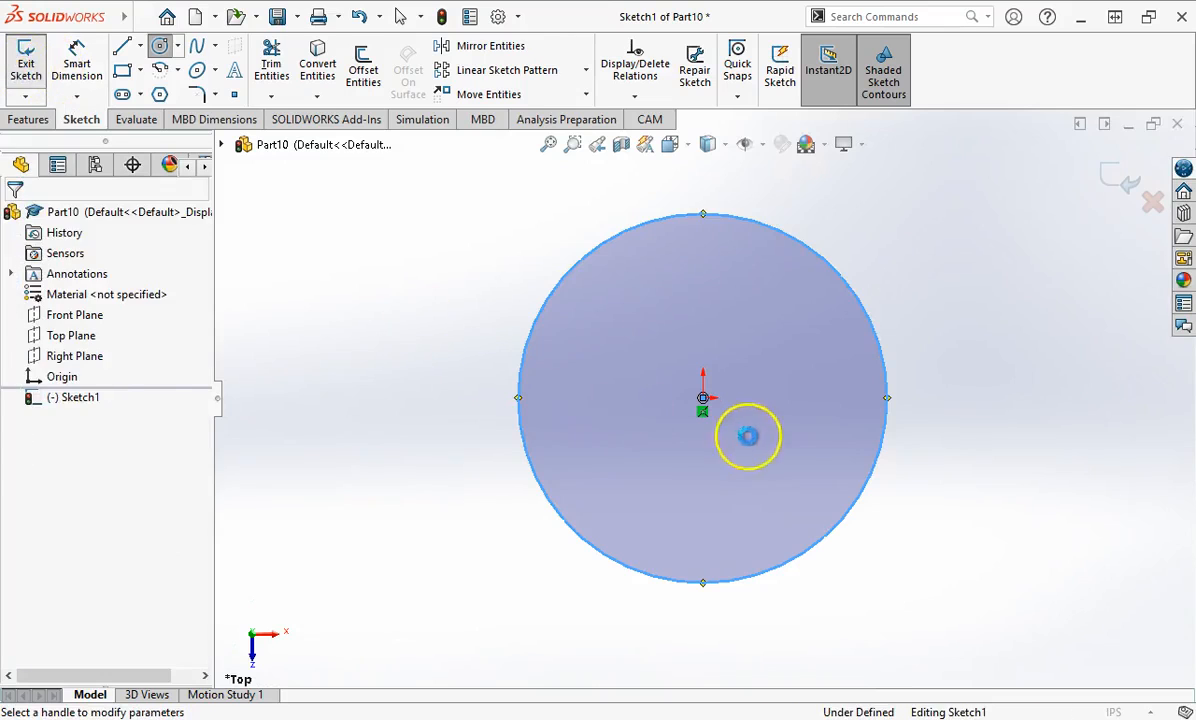
- Extrude the circle upward about 4.98 in as a blind boss to form a cylinder
left_click_drag(706, 357, 693, 112)
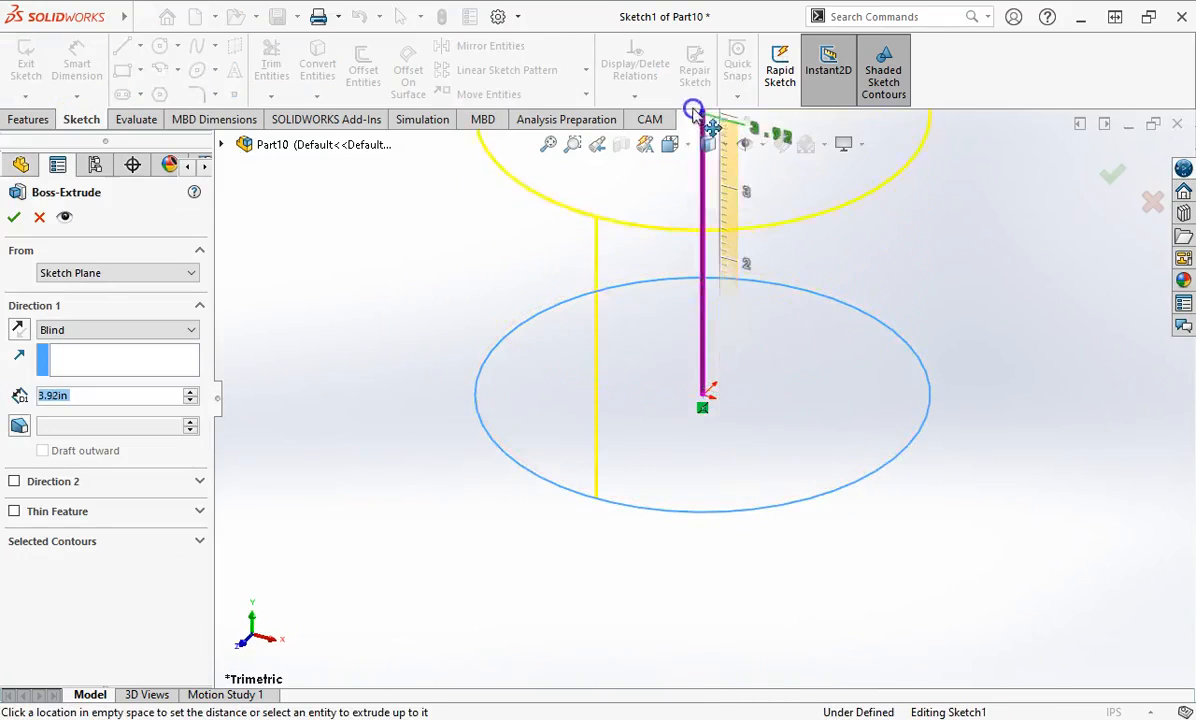
left_click_drag(694, 221, 693, 165)
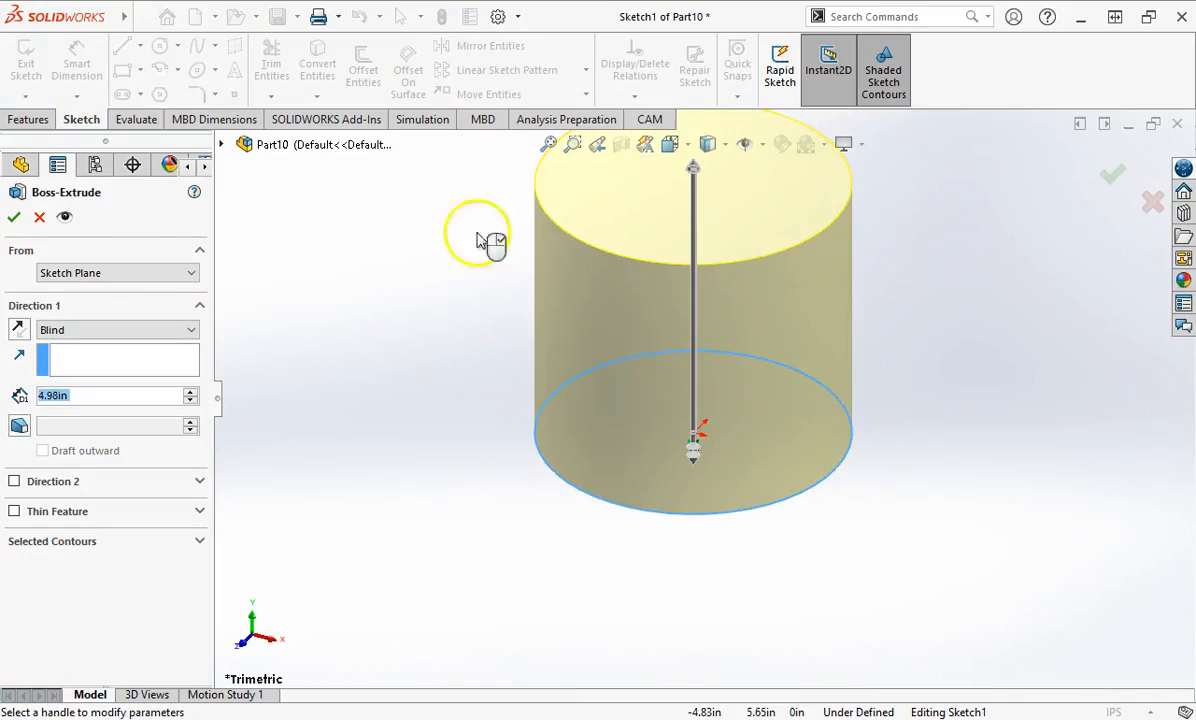
left_click(14, 217)
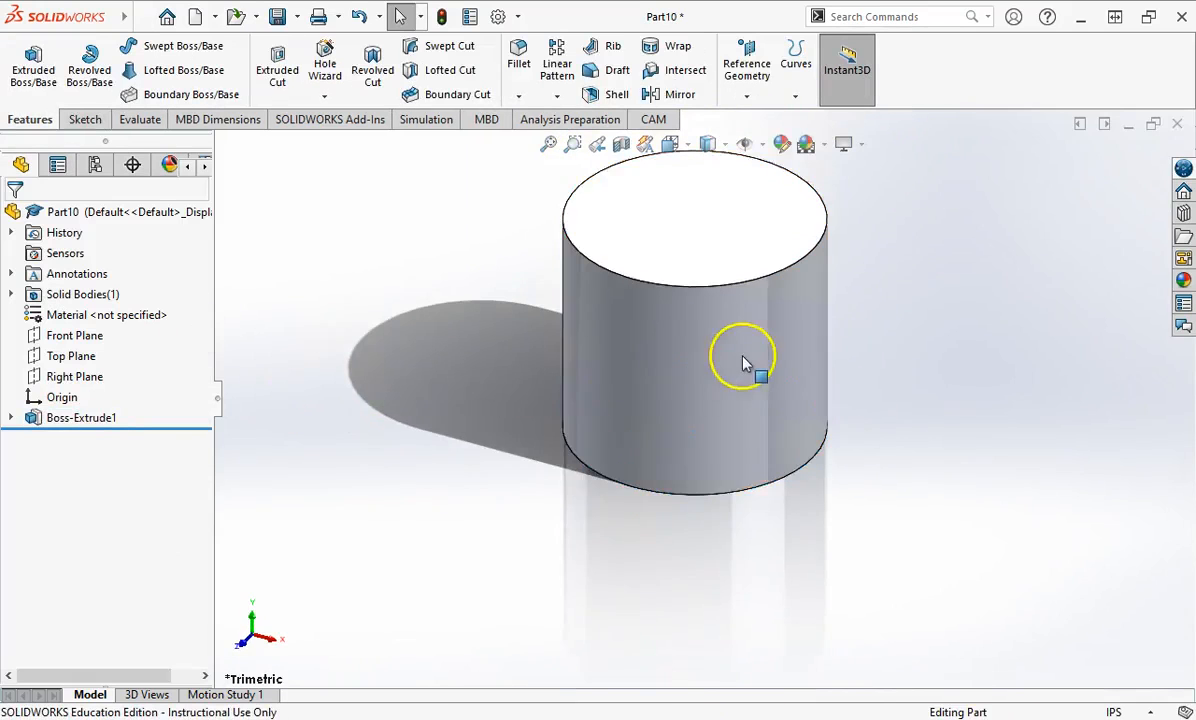
- Inspect the cylinder from several angles and check how the Top, Right and Front planes lie relative to it
scroll(745, 357, "down", 1)
scroll(793, 424, "up", 1)
scroll(900, 375, "down", 1)
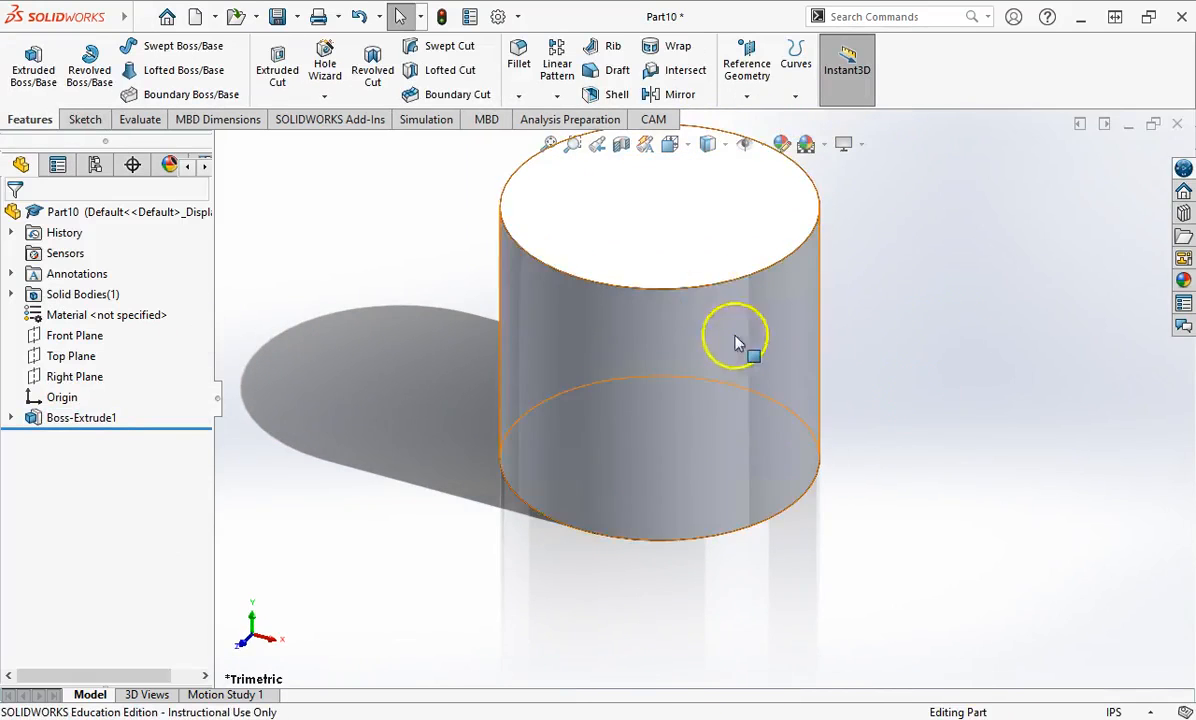
scroll(707, 253, "down", 2)
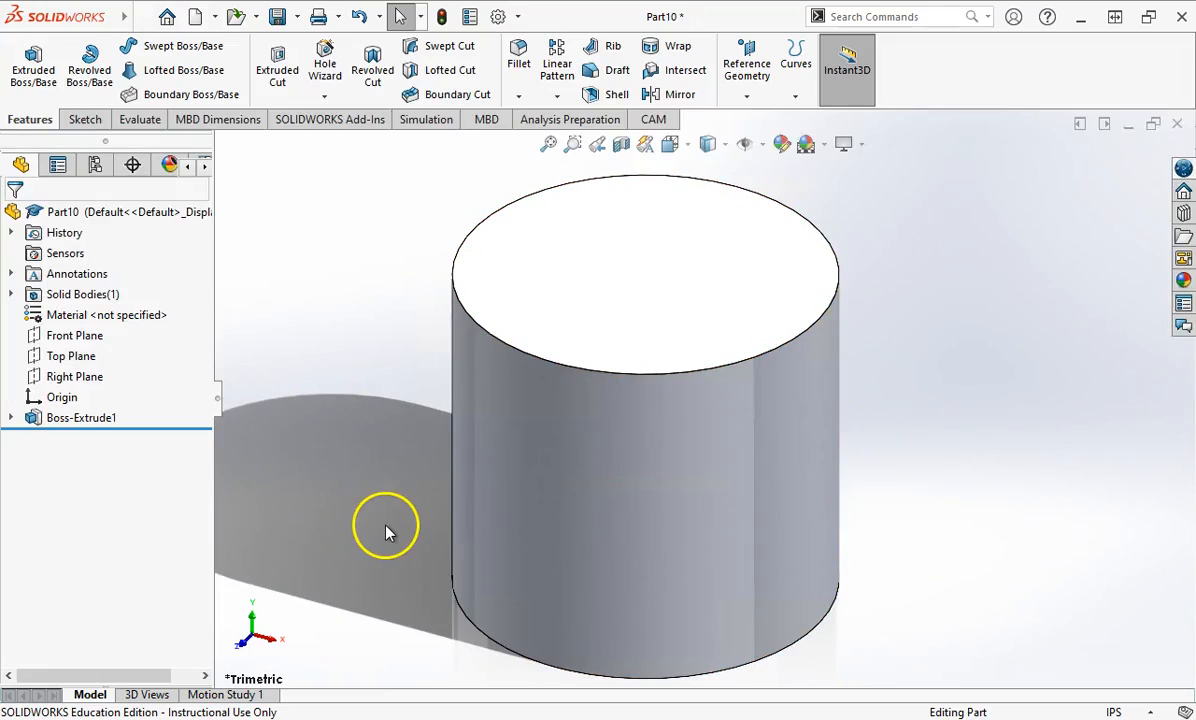
middle_click_drag(574, 502, 697, 453)
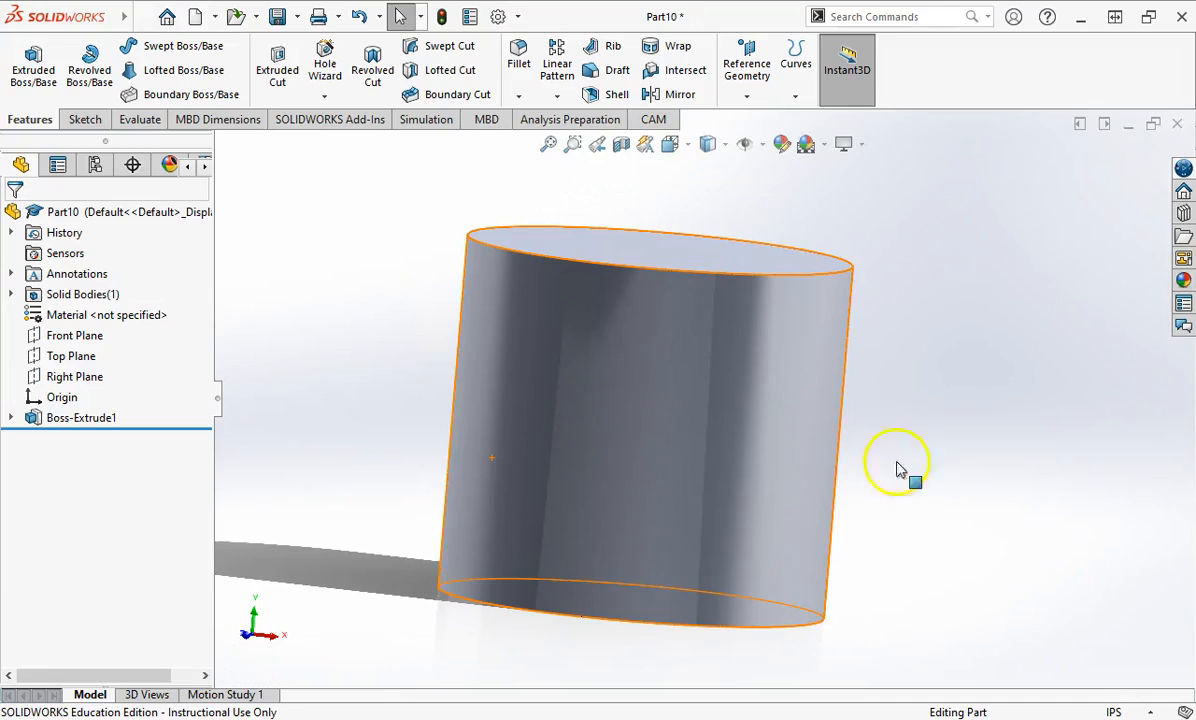
middle_click_drag(937, 445, 894, 486)
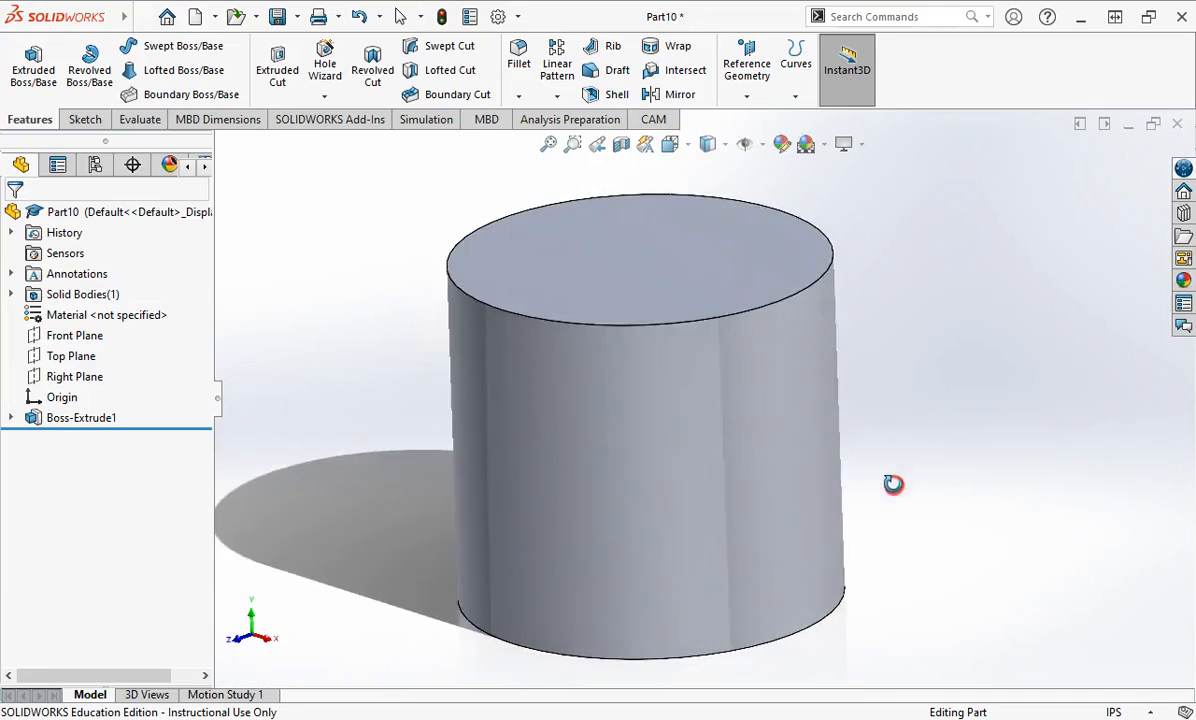
scroll(898, 470, "down", 2)
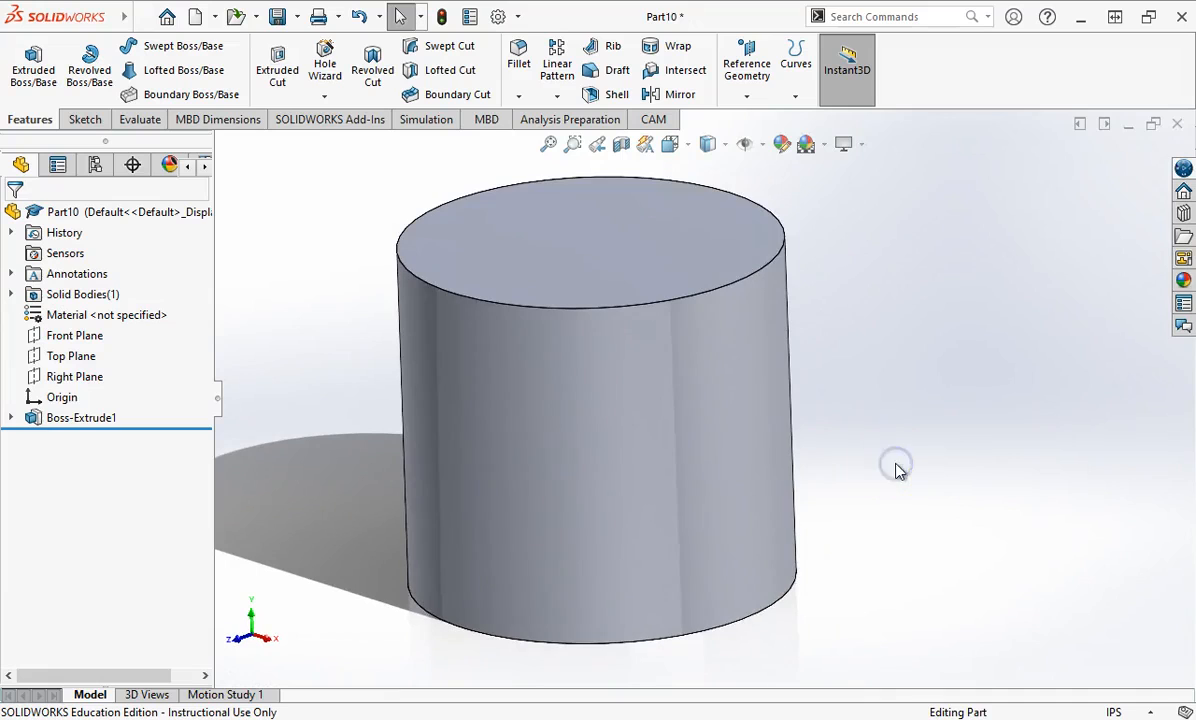
left_click(70, 358)
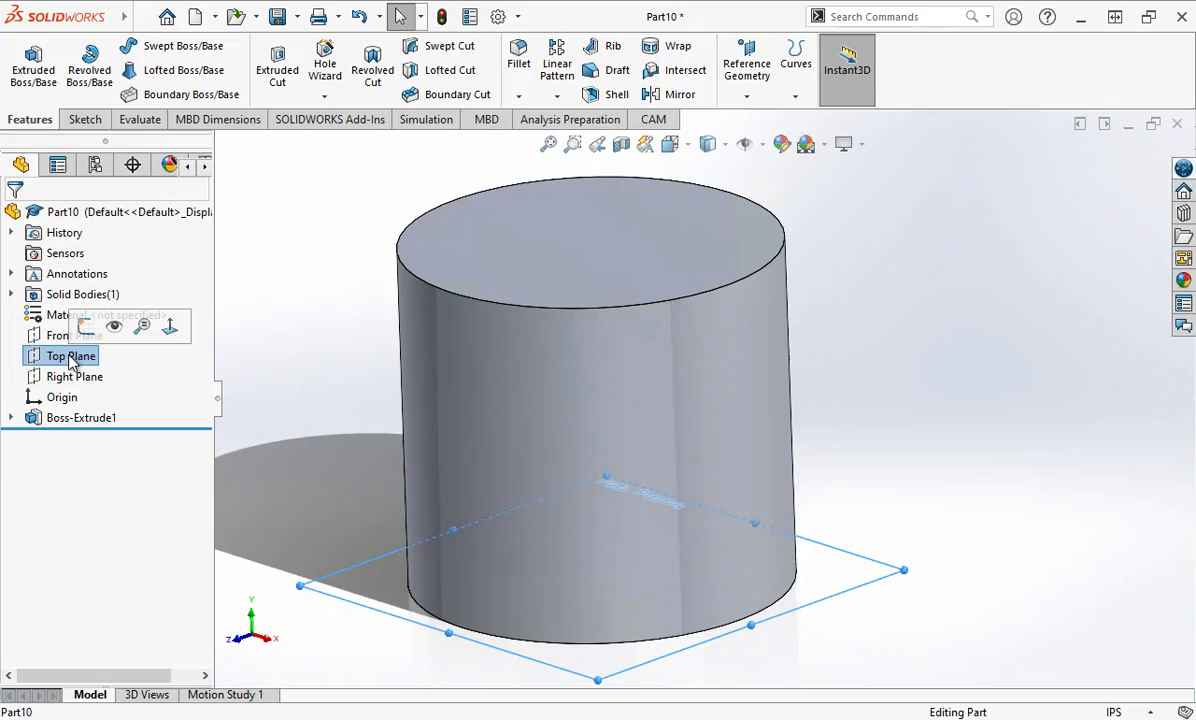
left_click(68, 362)
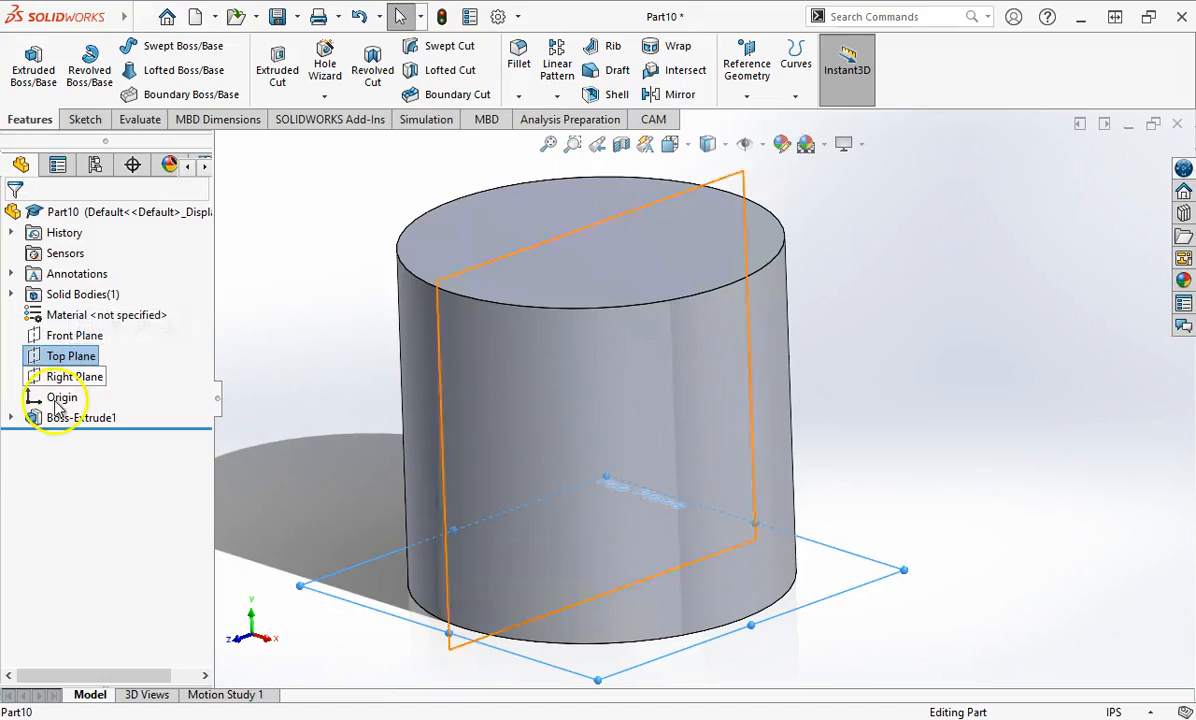
left_click(64, 377)
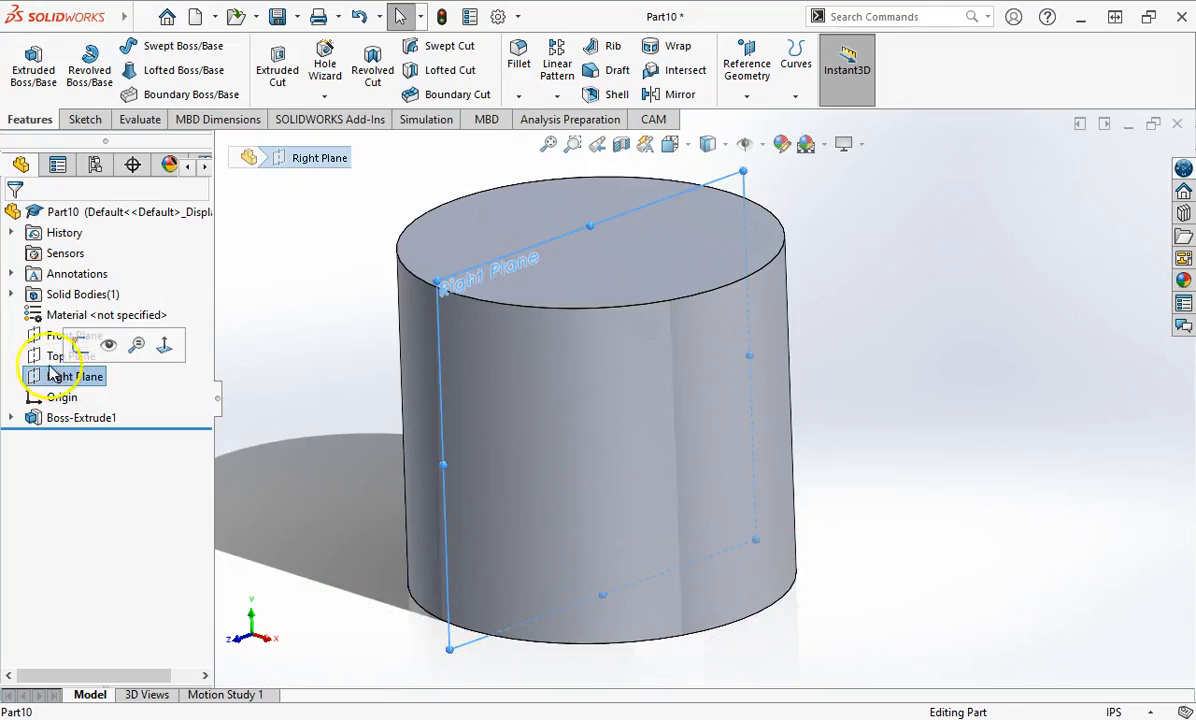
left_click(62, 336)
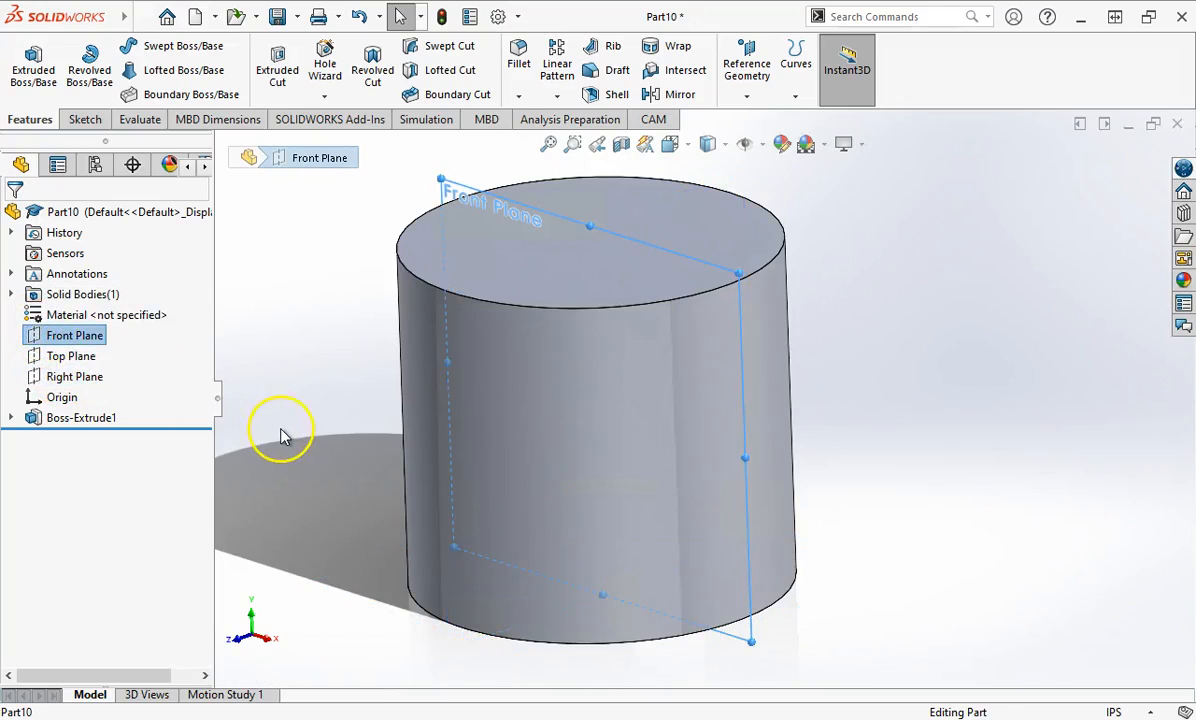
- Start a new sketch on the Front Plane and orient the view to face it squarely
left_click(82, 121)
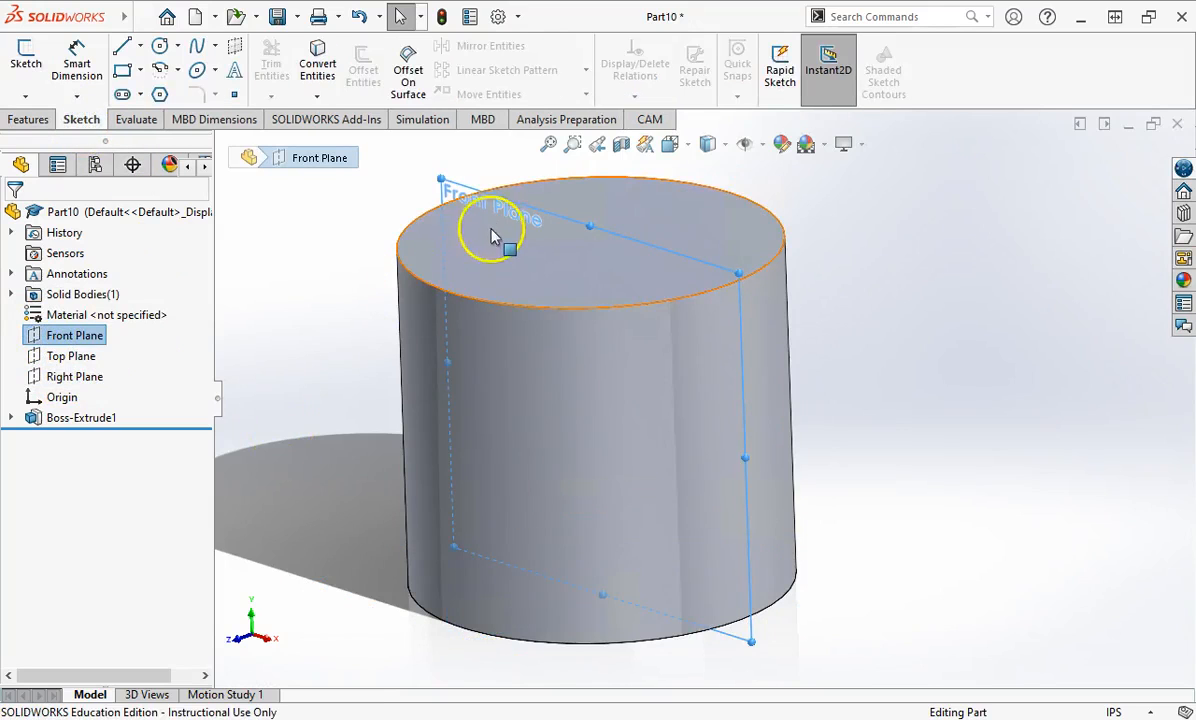
left_click(283, 335)
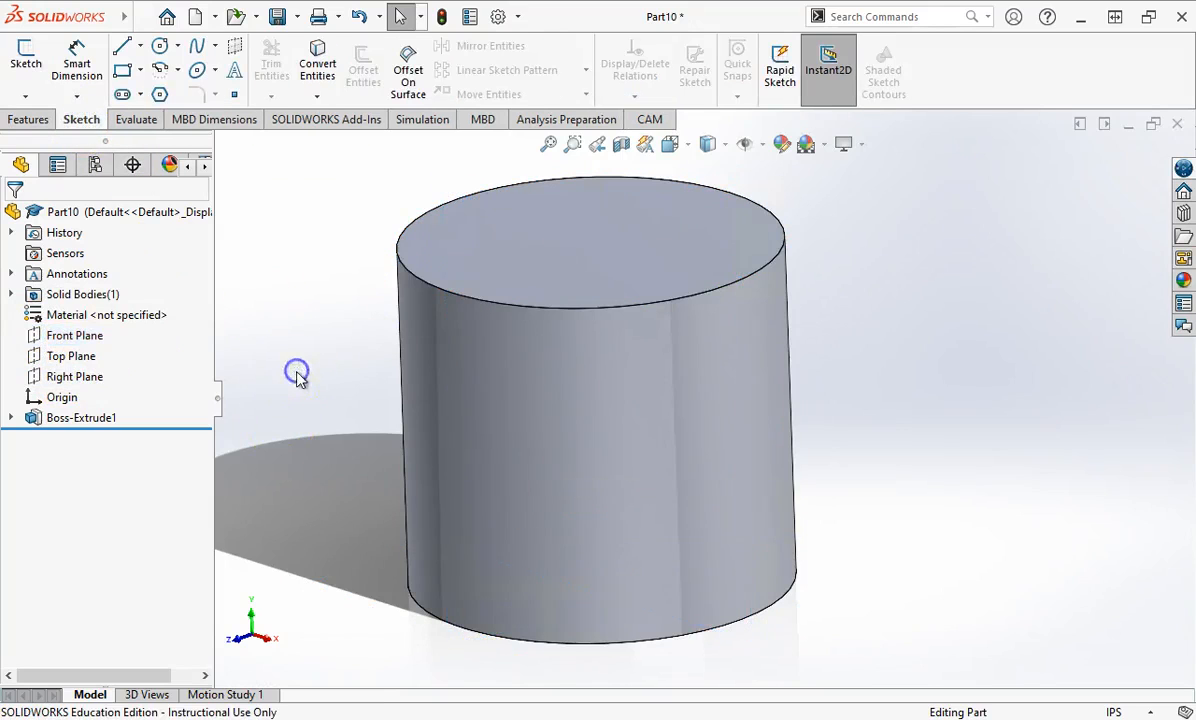
left_click(72, 337)
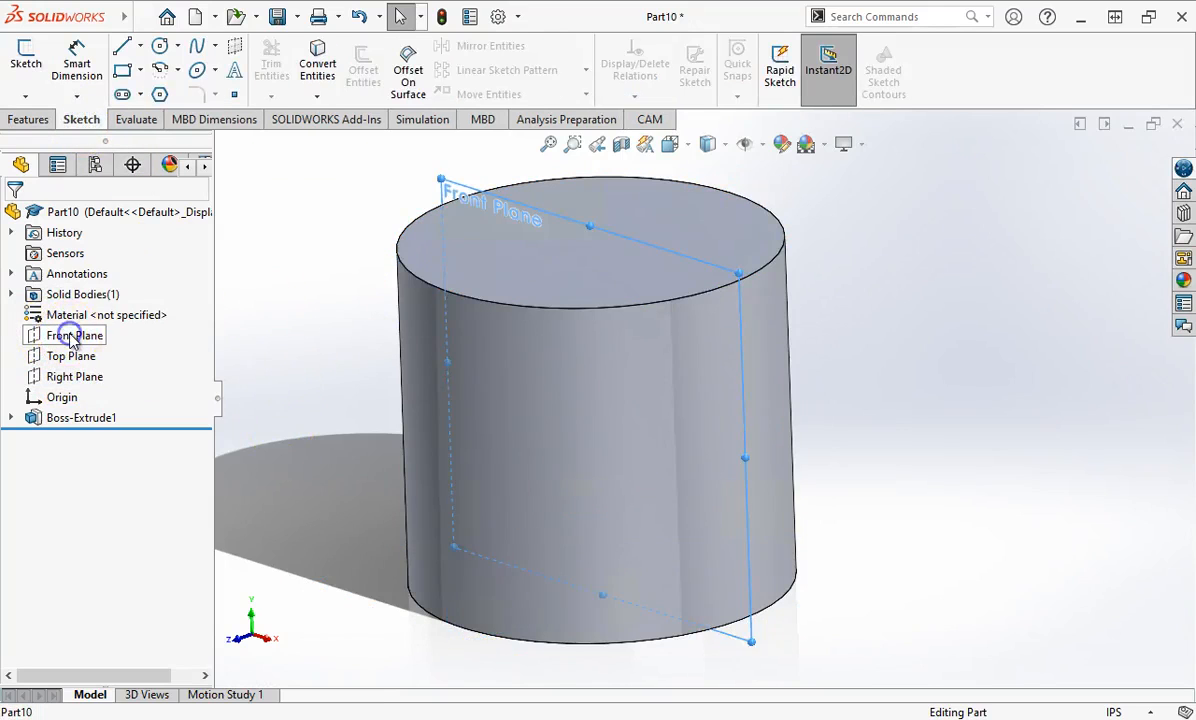
left_click(36, 80)
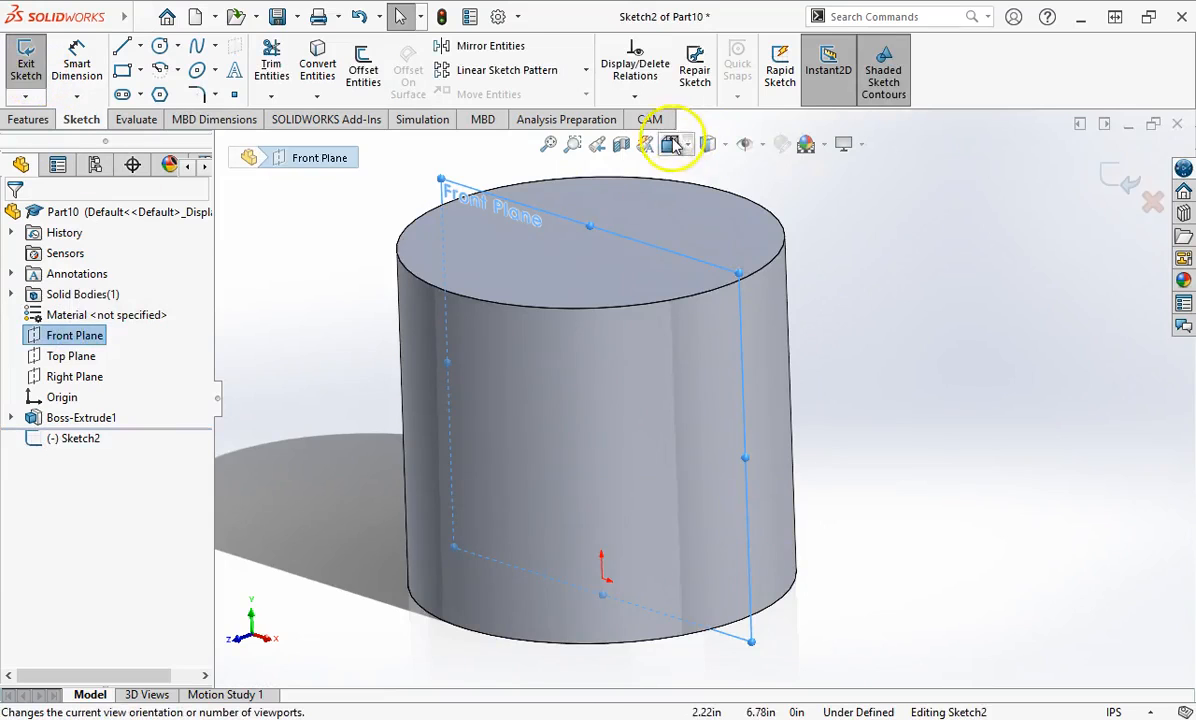
left_click(670, 144)
left_click(430, 567)
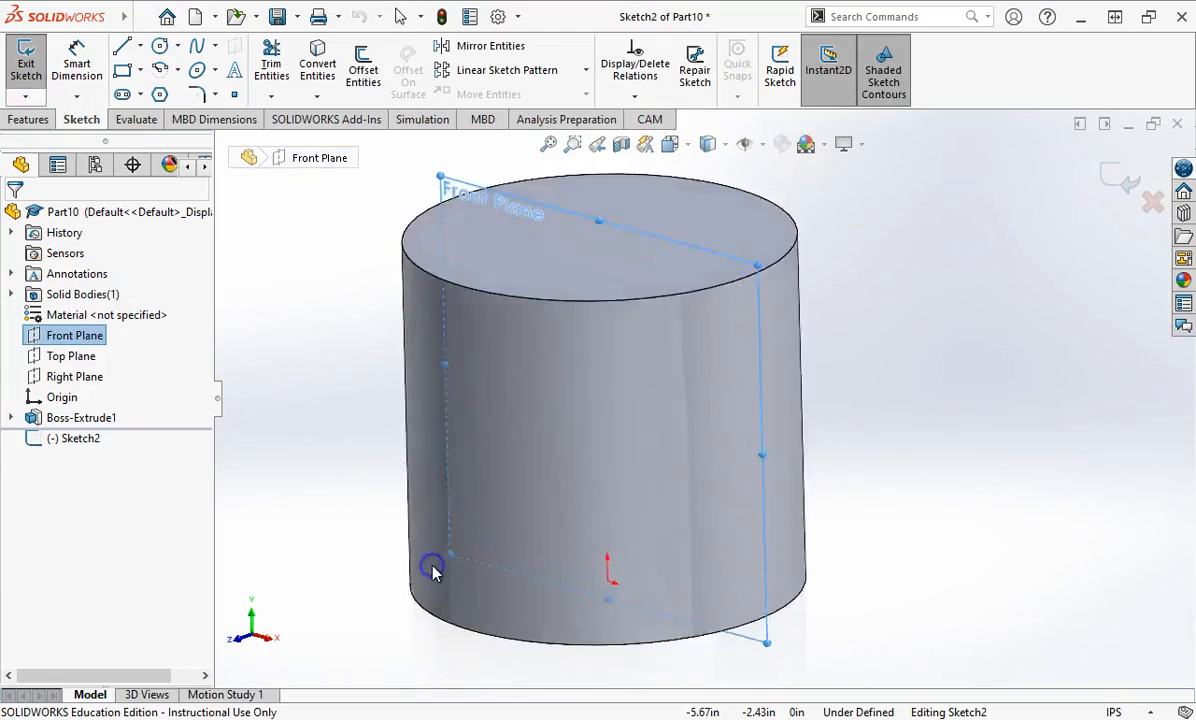
left_click(1001, 414)
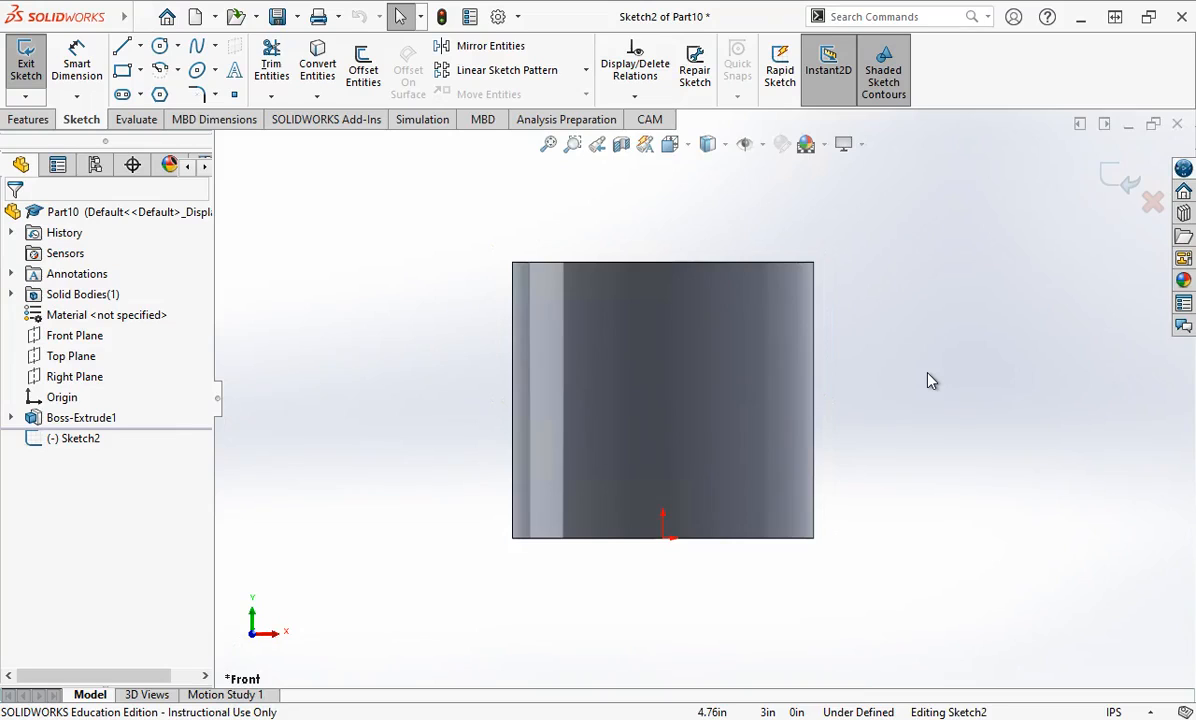
- Sketch a straight slot diagonally across the cylinder, about 4.40 in between centres and 1.59 in wide
scroll(948, 379, "up", 1)
scroll(948, 379, "down", 1)
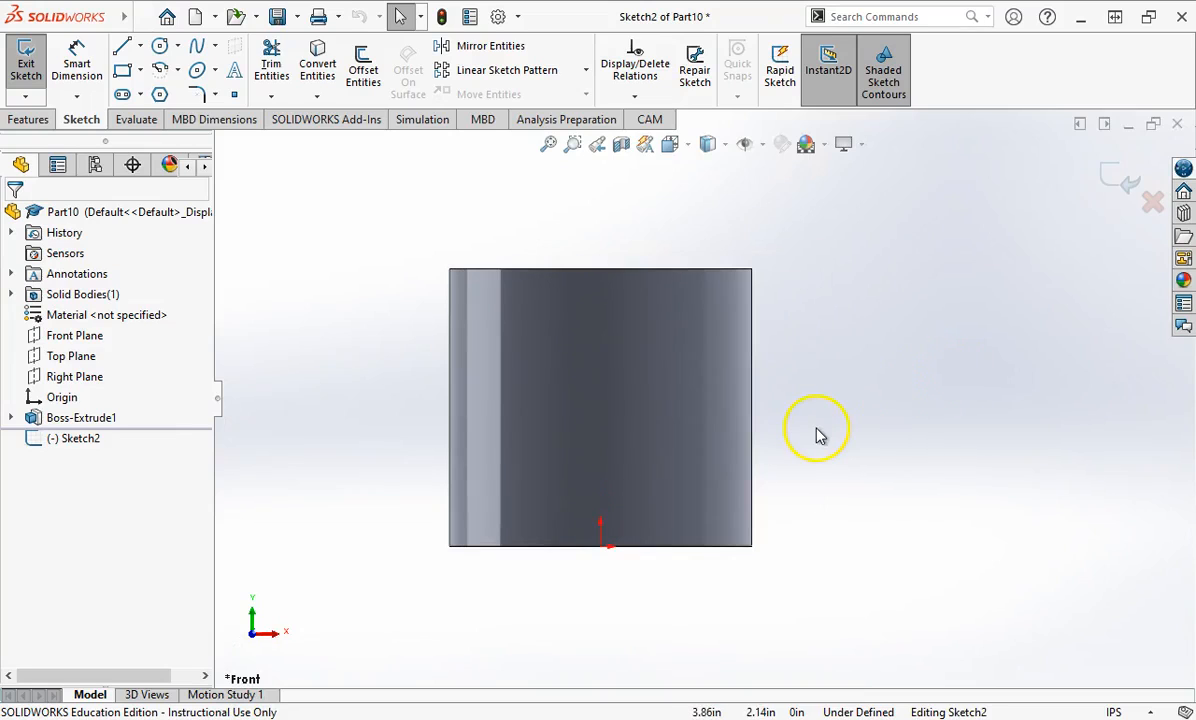
scroll(780, 432, "up", 1)
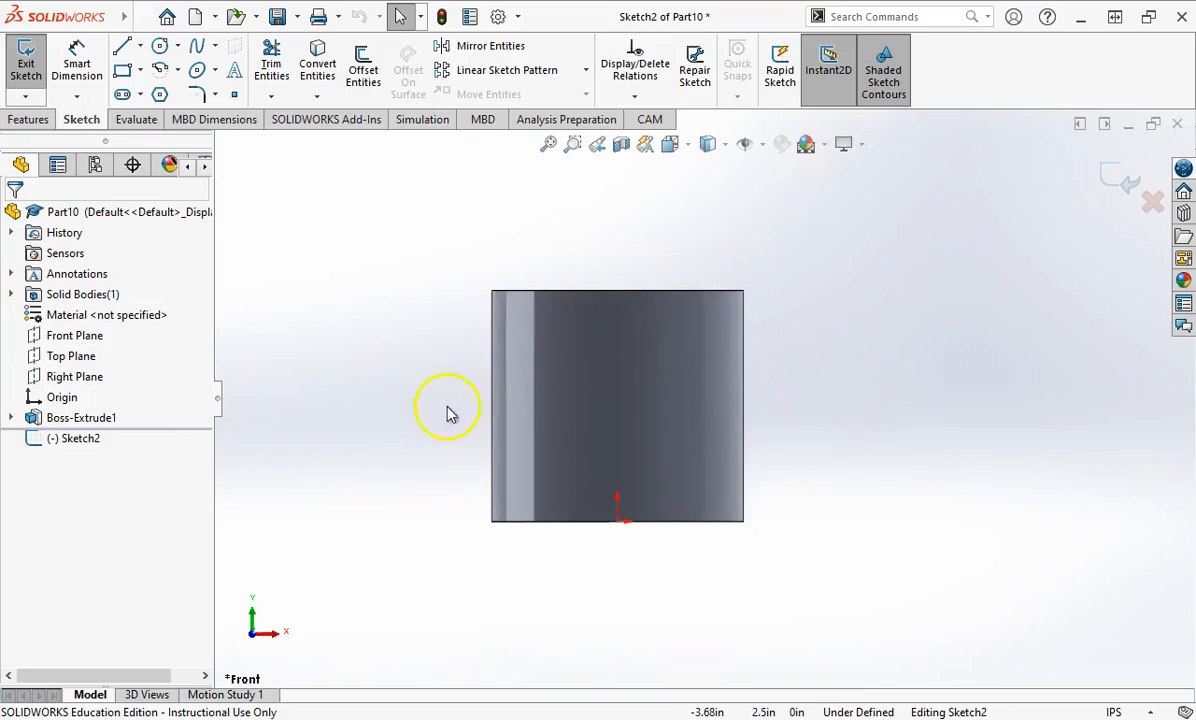
left_click(122, 94)
left_click(515, 346)
left_click(687, 458)
left_click(720, 438)
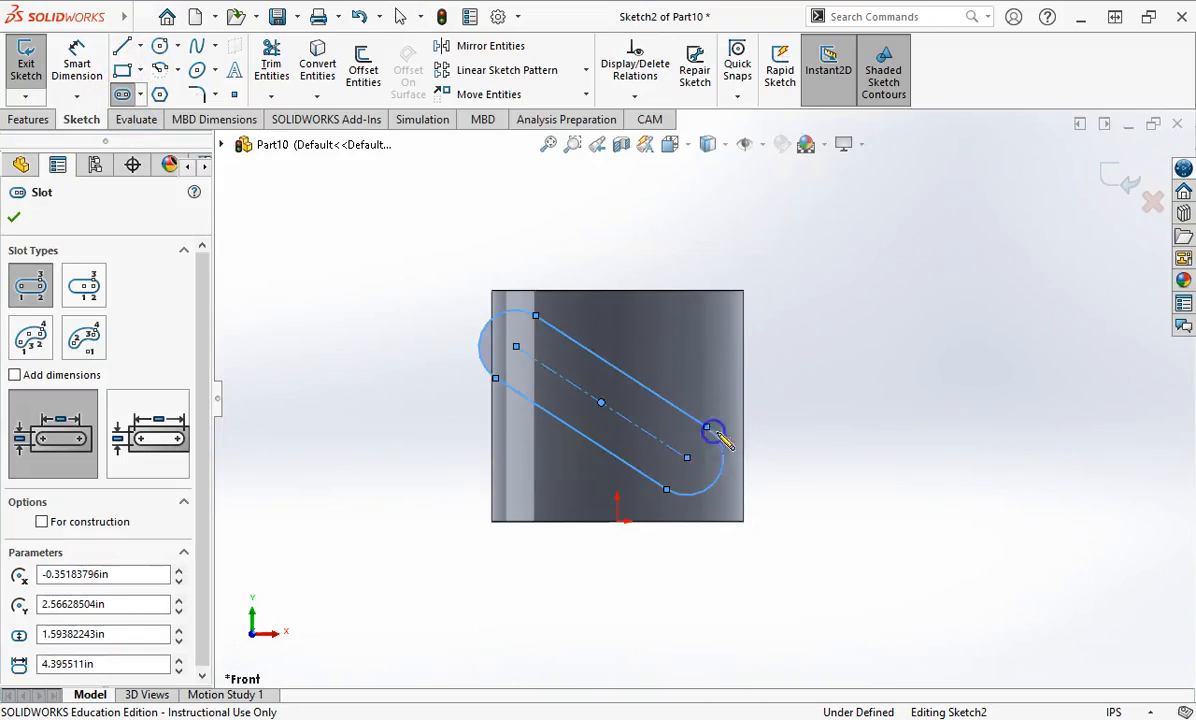
key("Escape")
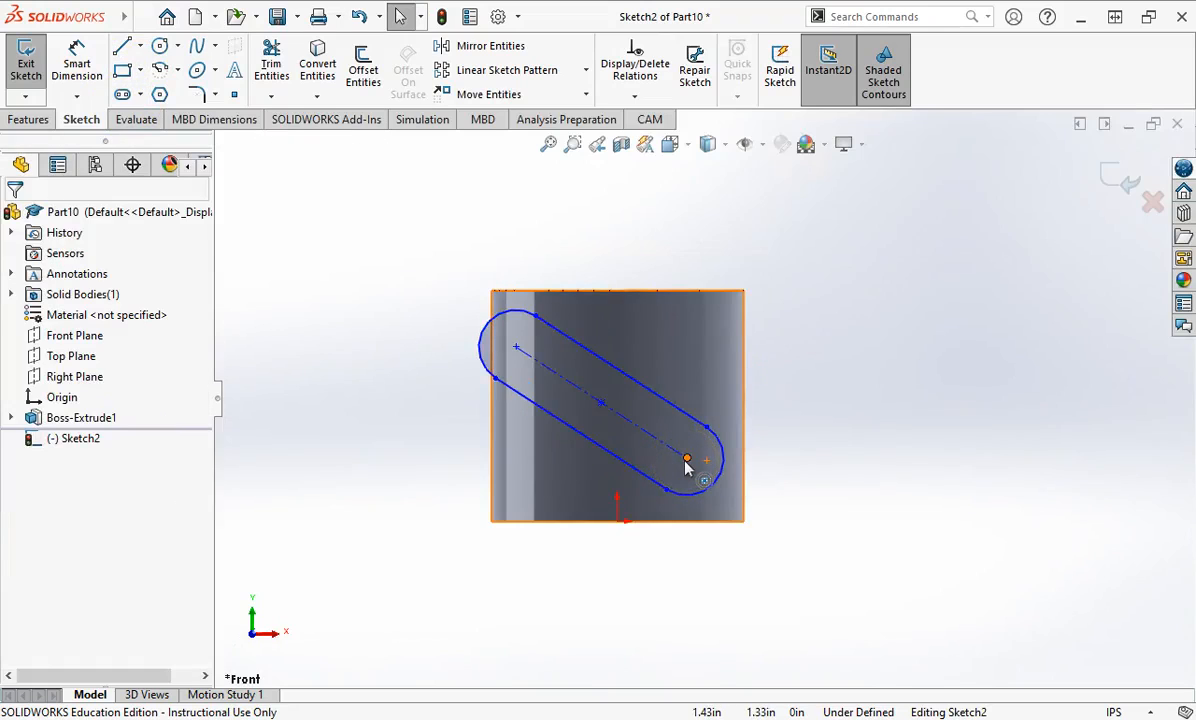
- Stretch the slot beyond both sides of the cylinder, moving its end centres to about X 7.05 in and X -7.41 in
left_click_drag(687, 460, 944, 458)
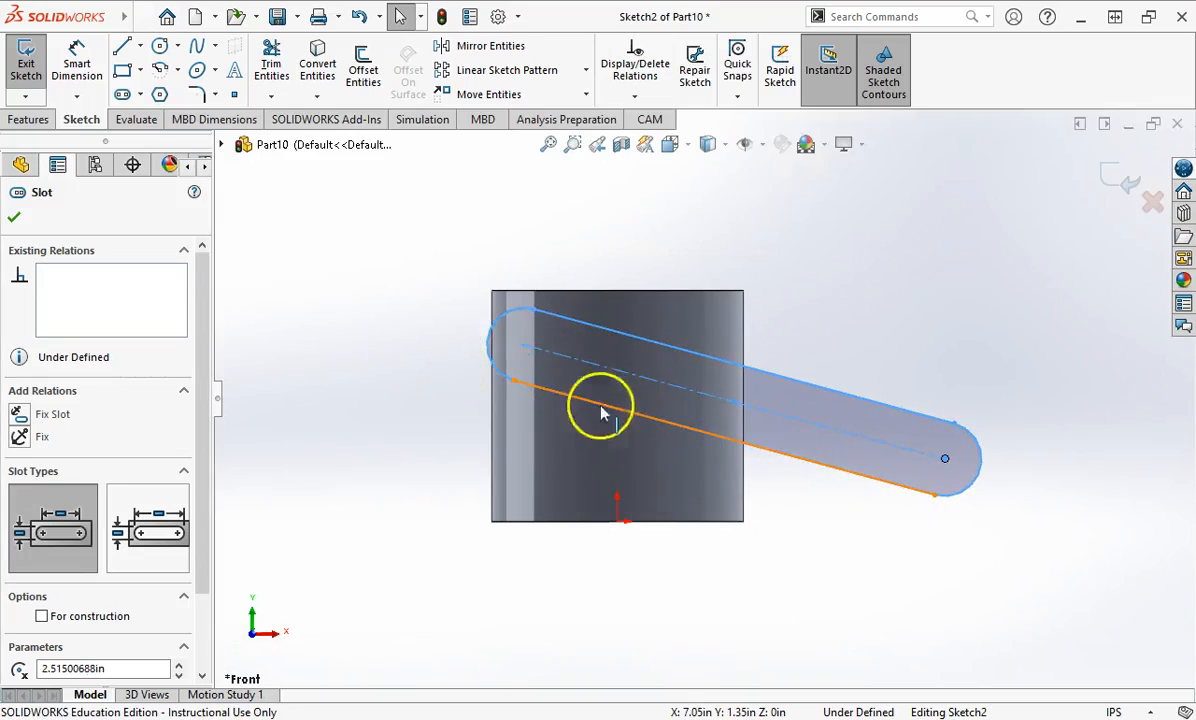
left_click_drag(524, 346, 274, 346)
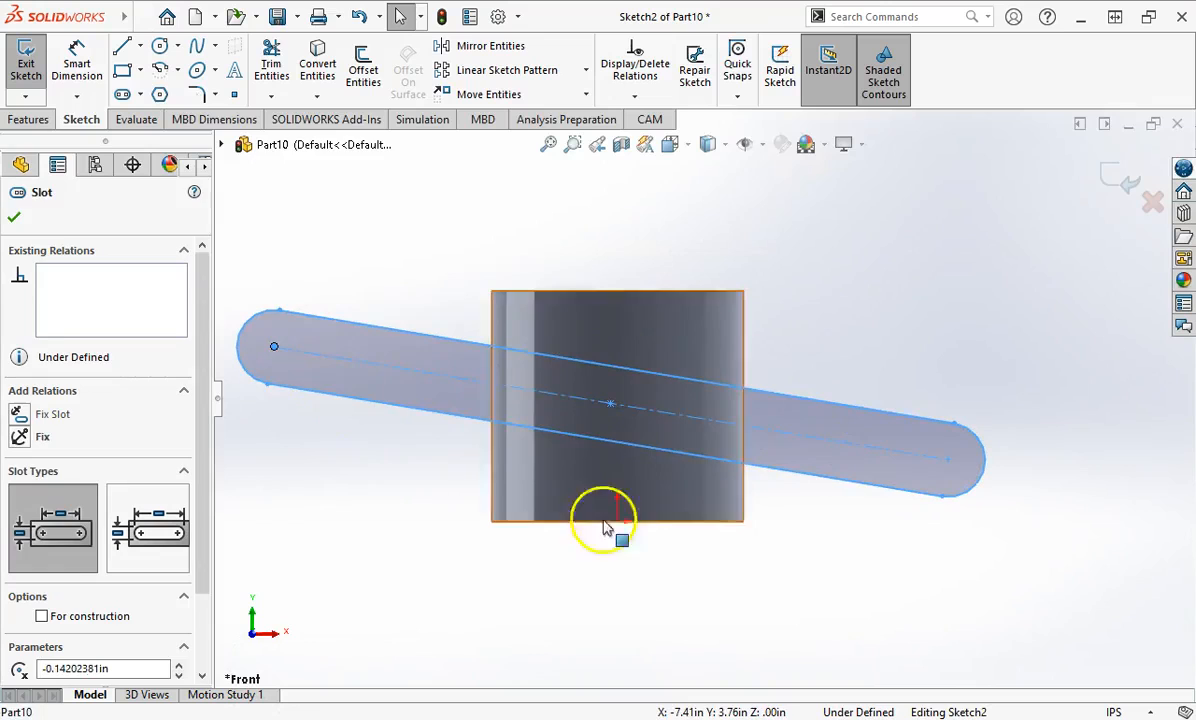
left_click(668, 570)
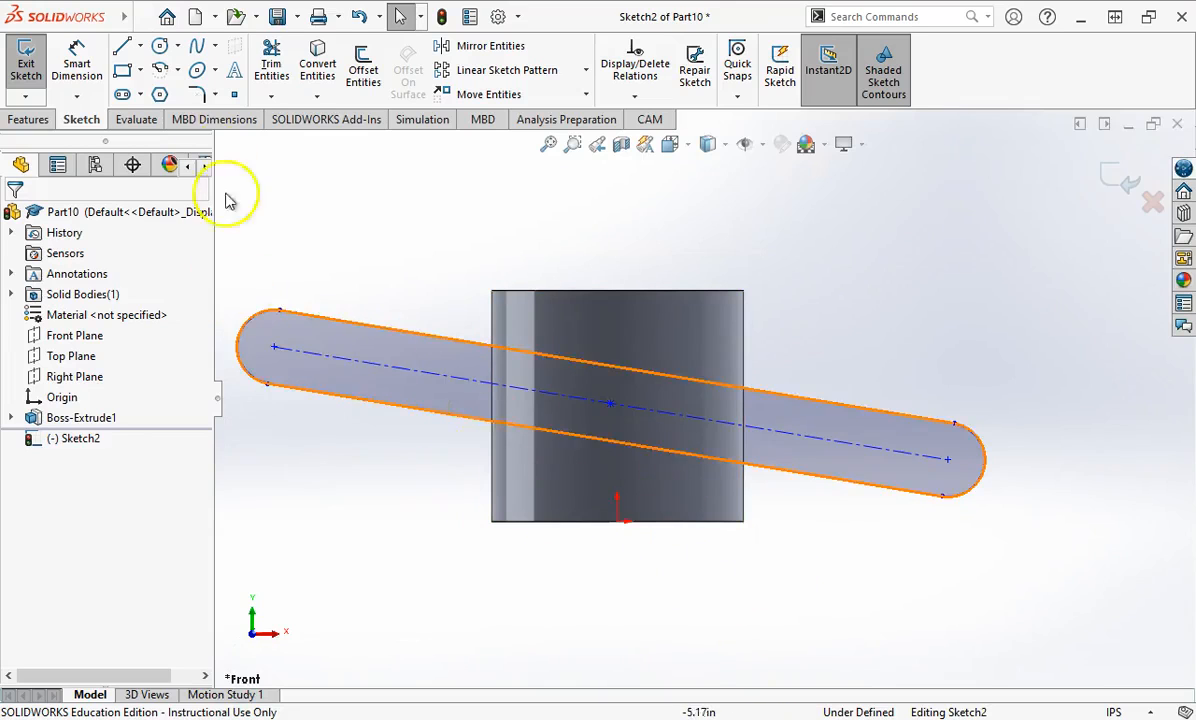
- Sketch four circles of about 0.6 to 0.7 in radius, two above and two below the slot, one of each pair outside the cylinder
left_click(159, 46)
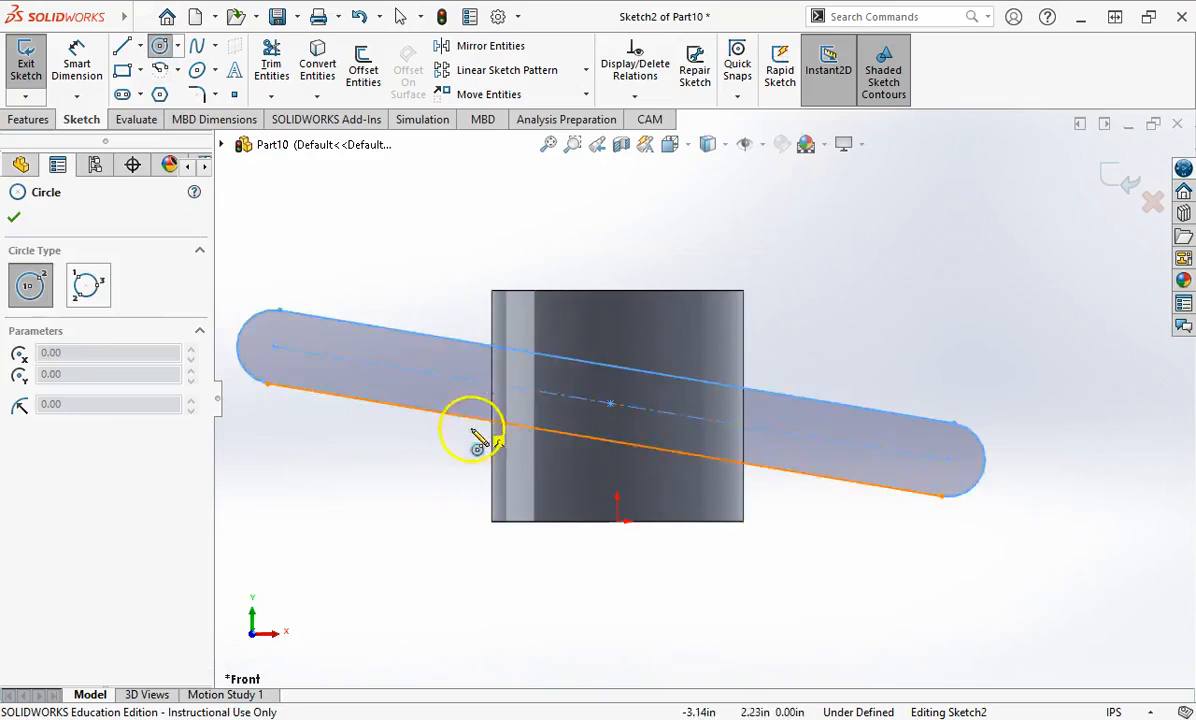
left_click(398, 471)
left_click(430, 482)
left_click(678, 332)
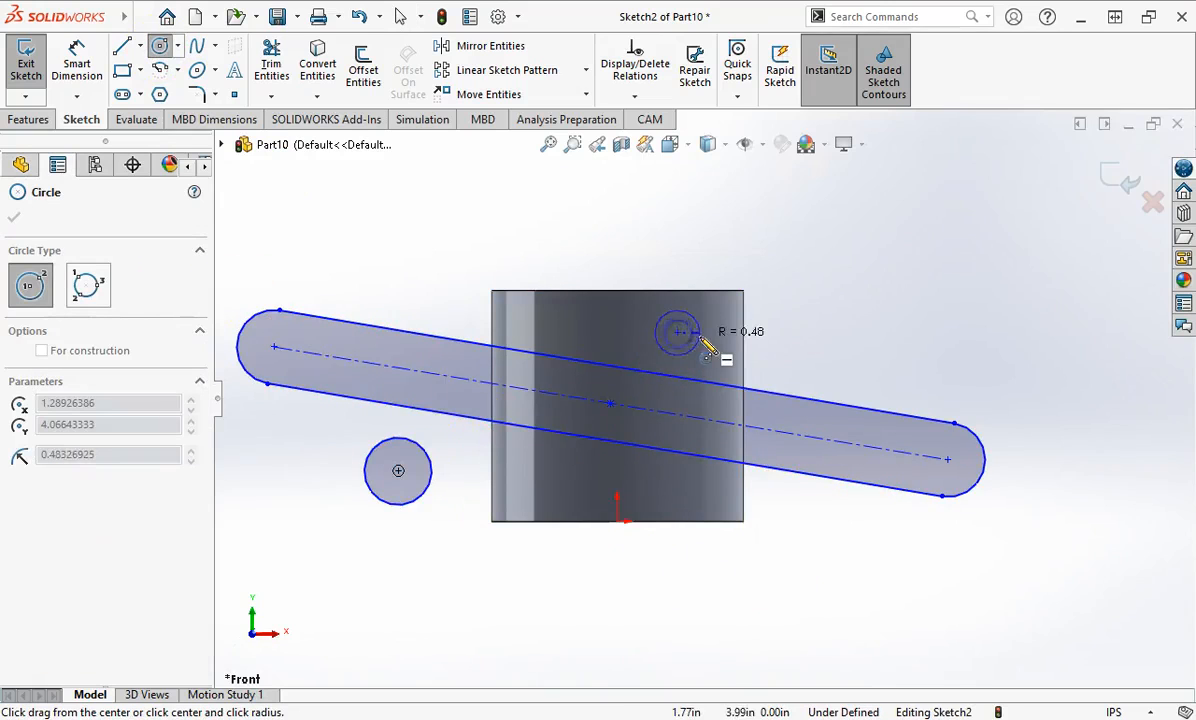
left_click(706, 345)
left_click(534, 482)
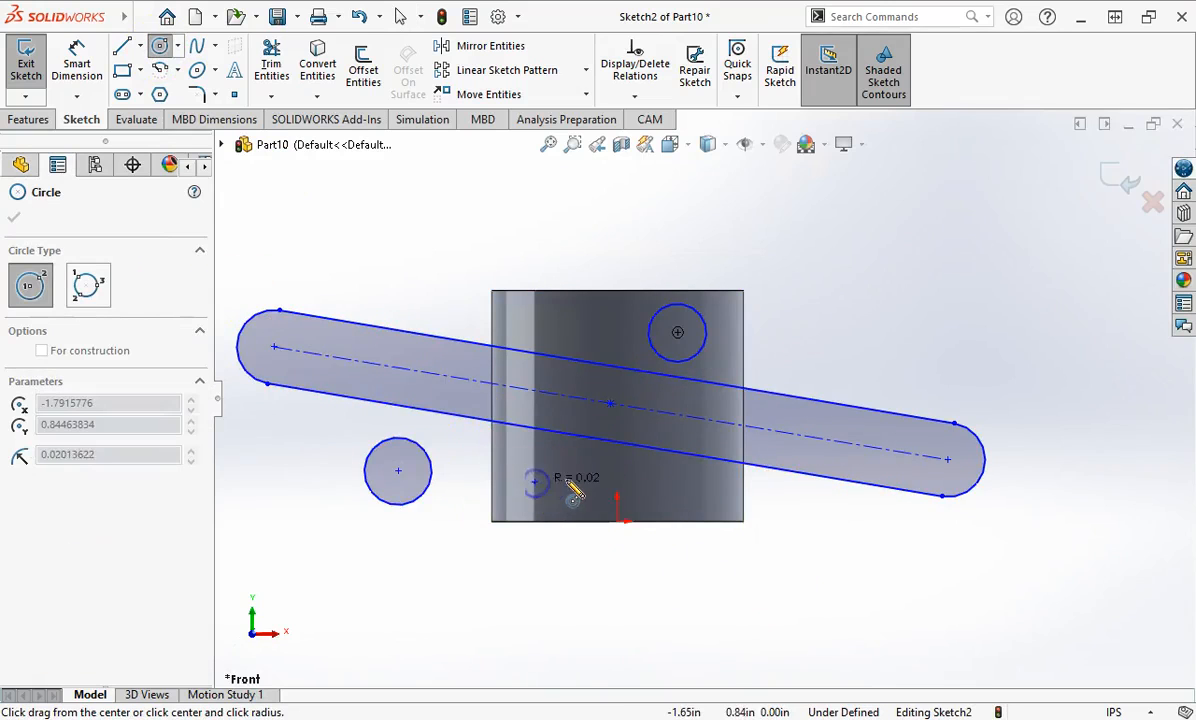
left_click(560, 468)
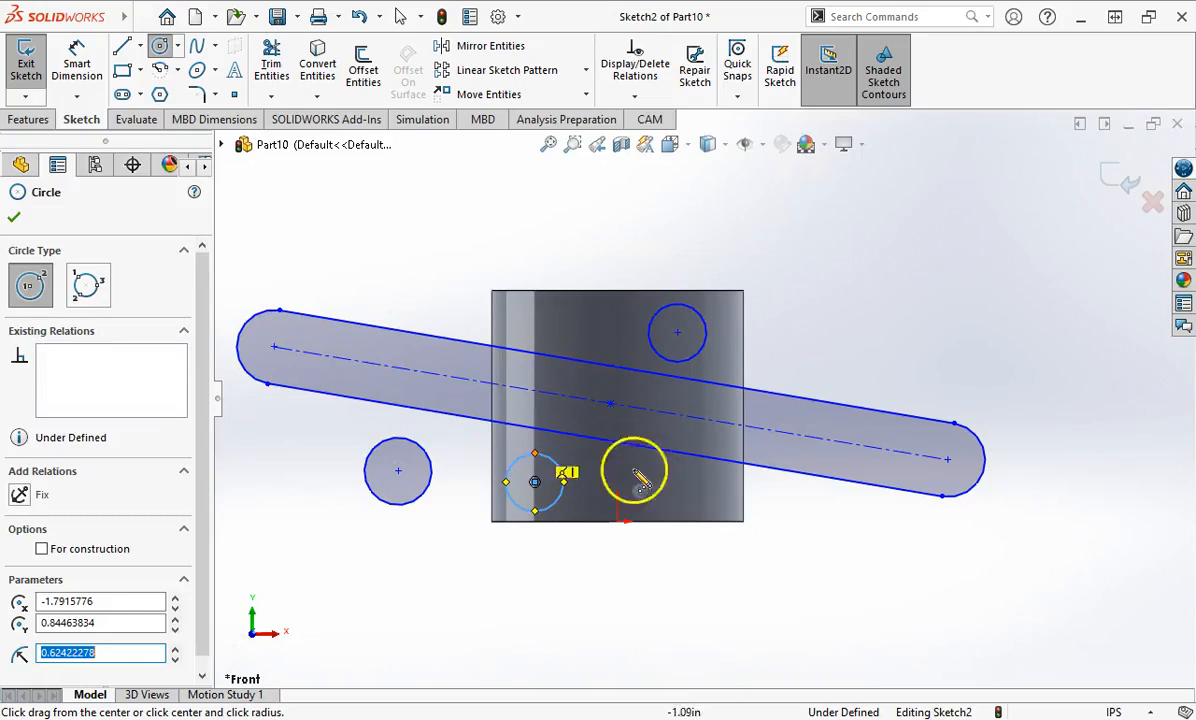
left_click(813, 353)
left_click(847, 368)
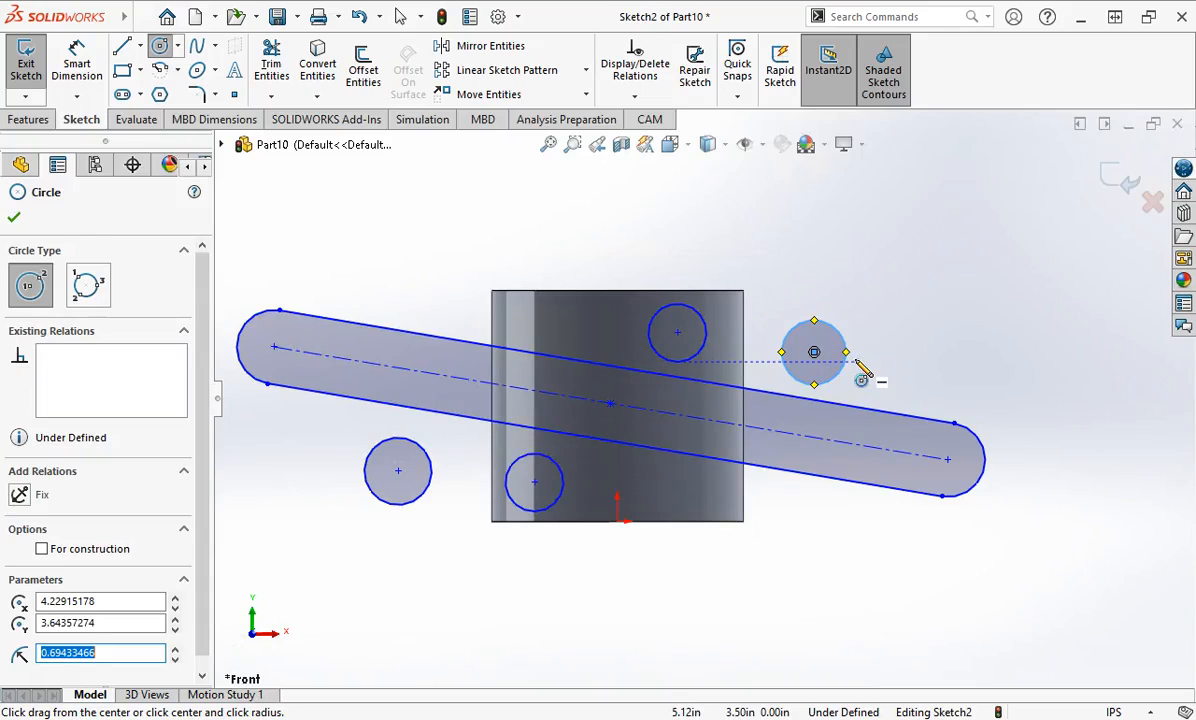
left_click(160, 45)
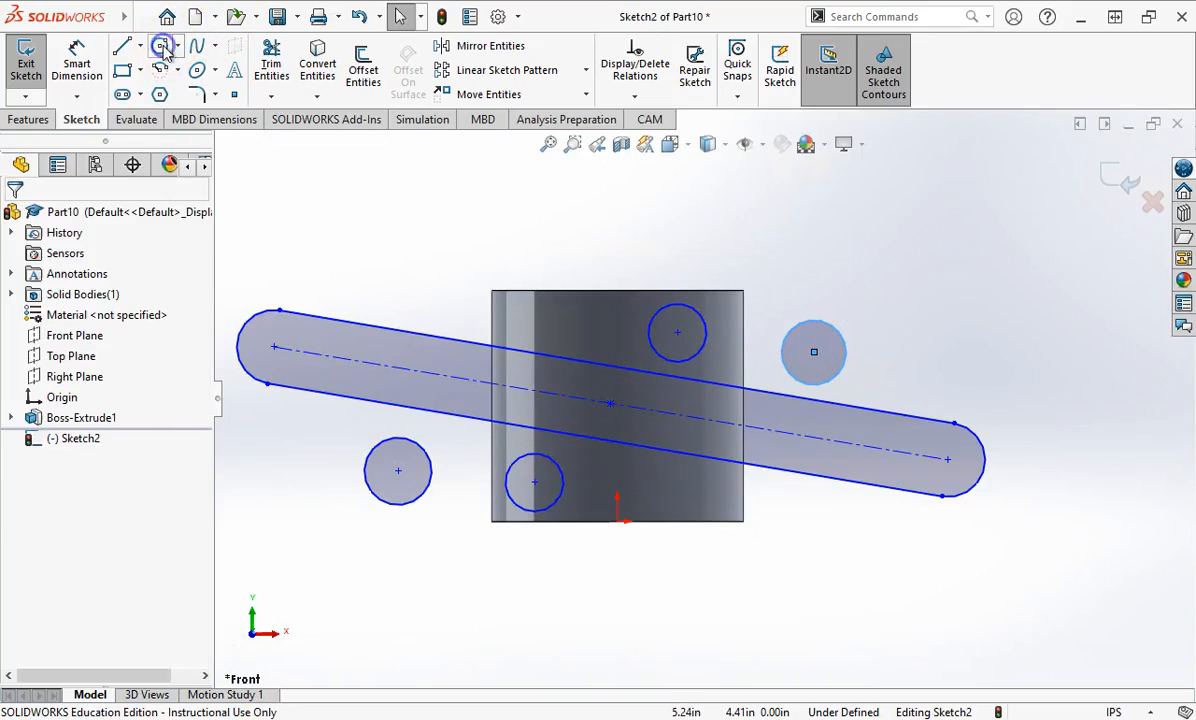
- Exit the sketch containing the slot and the four circles
left_click(27, 68)
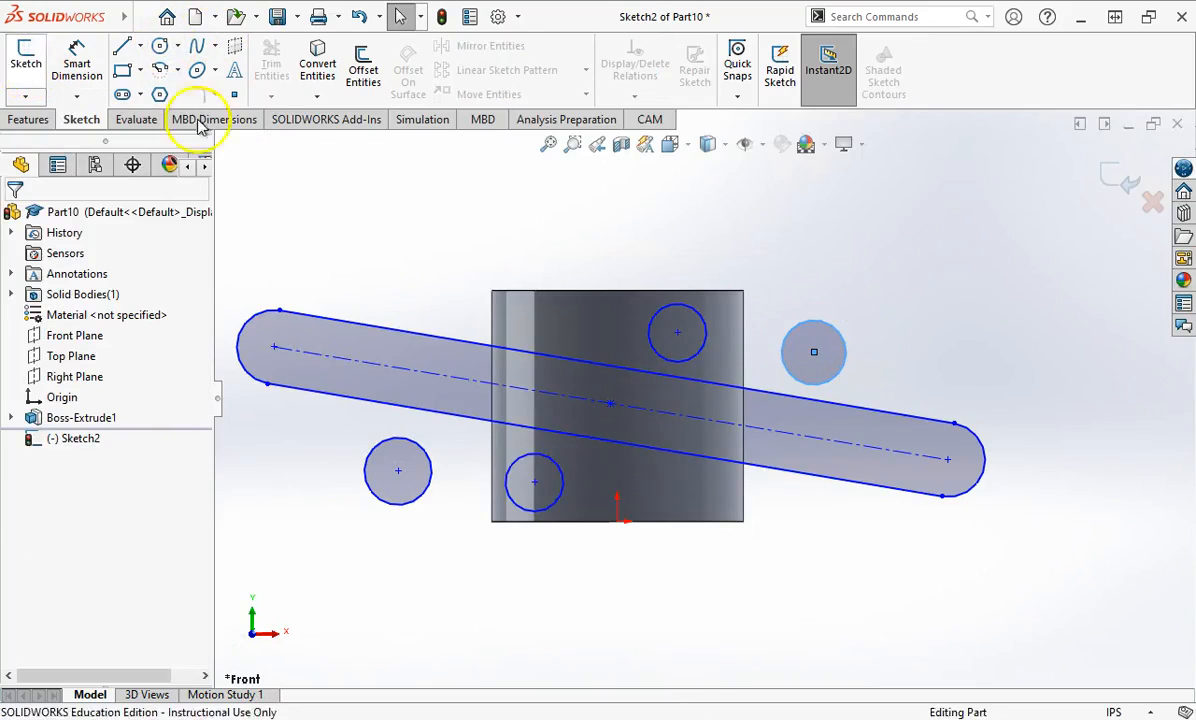
left_click(366, 180)
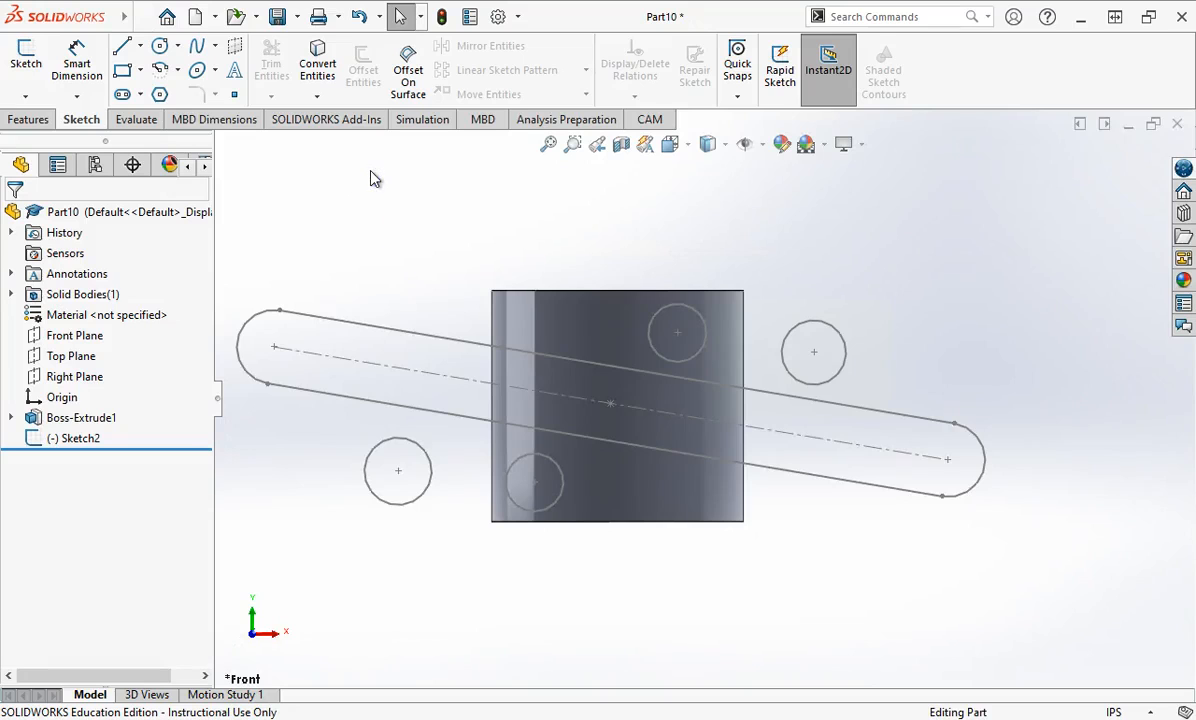
middle_click_drag(886, 569, 840, 612)
scroll(818, 500, "up", 1)
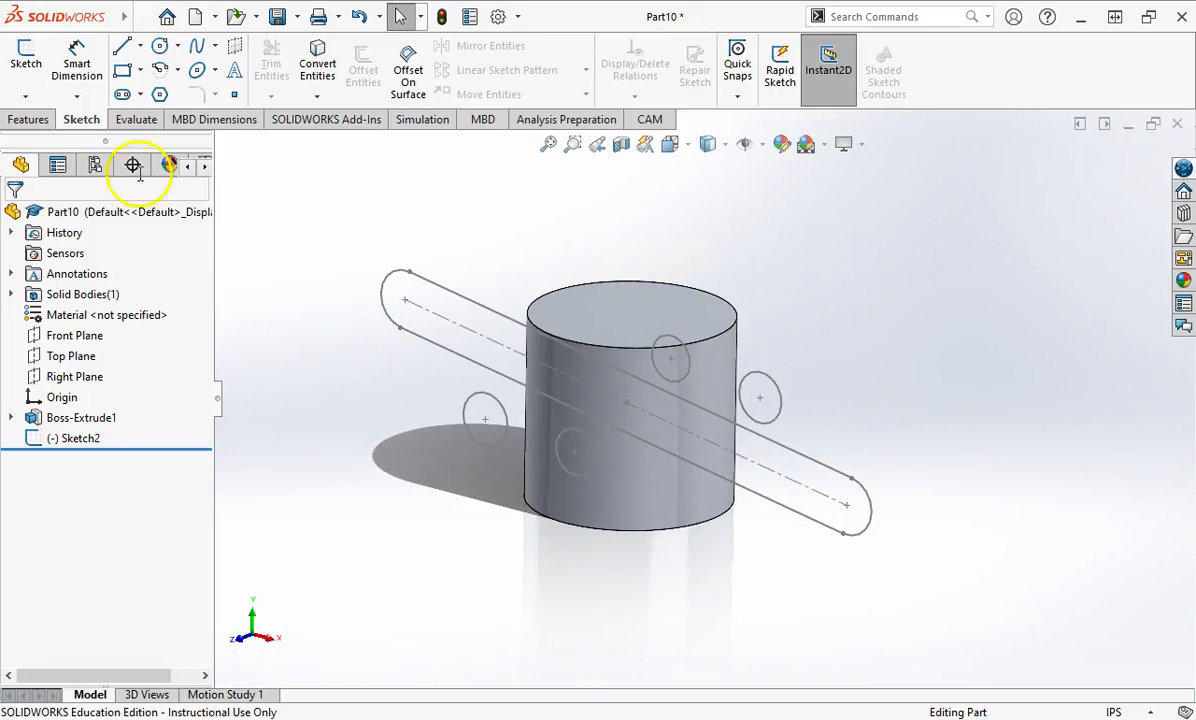
- Start a Wrap feature with the slot and circles sketch, Sketch2, as its source
left_click(31, 121)
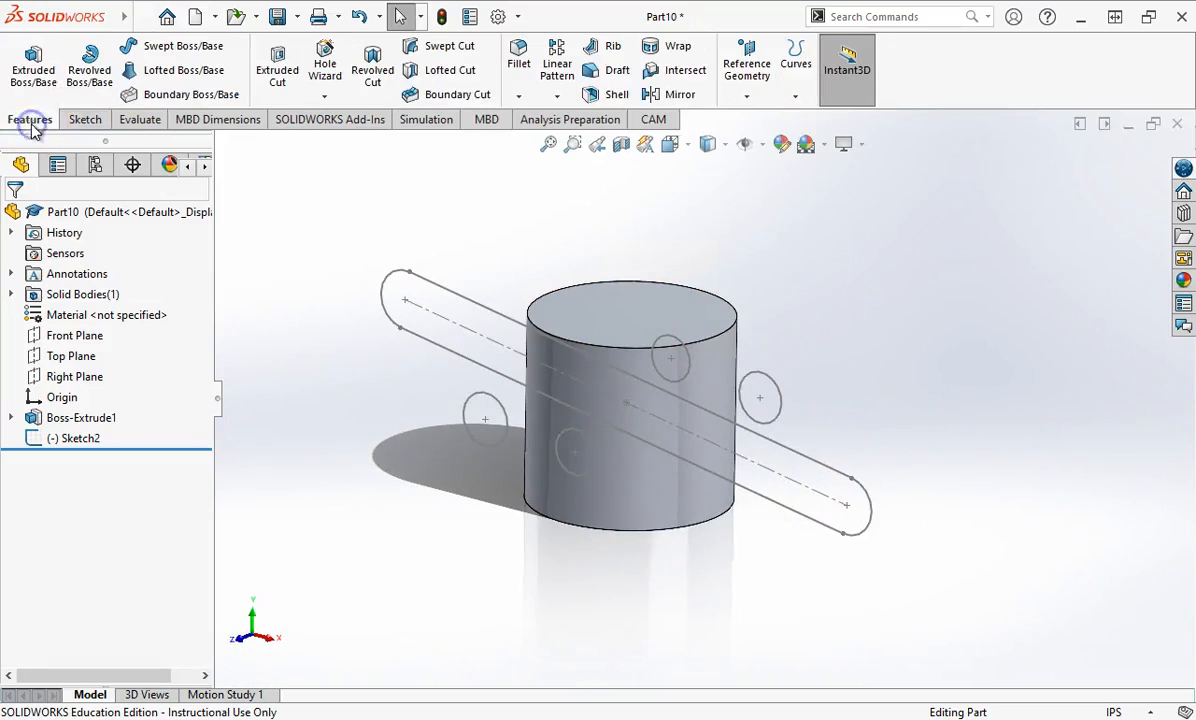
left_click(675, 48)
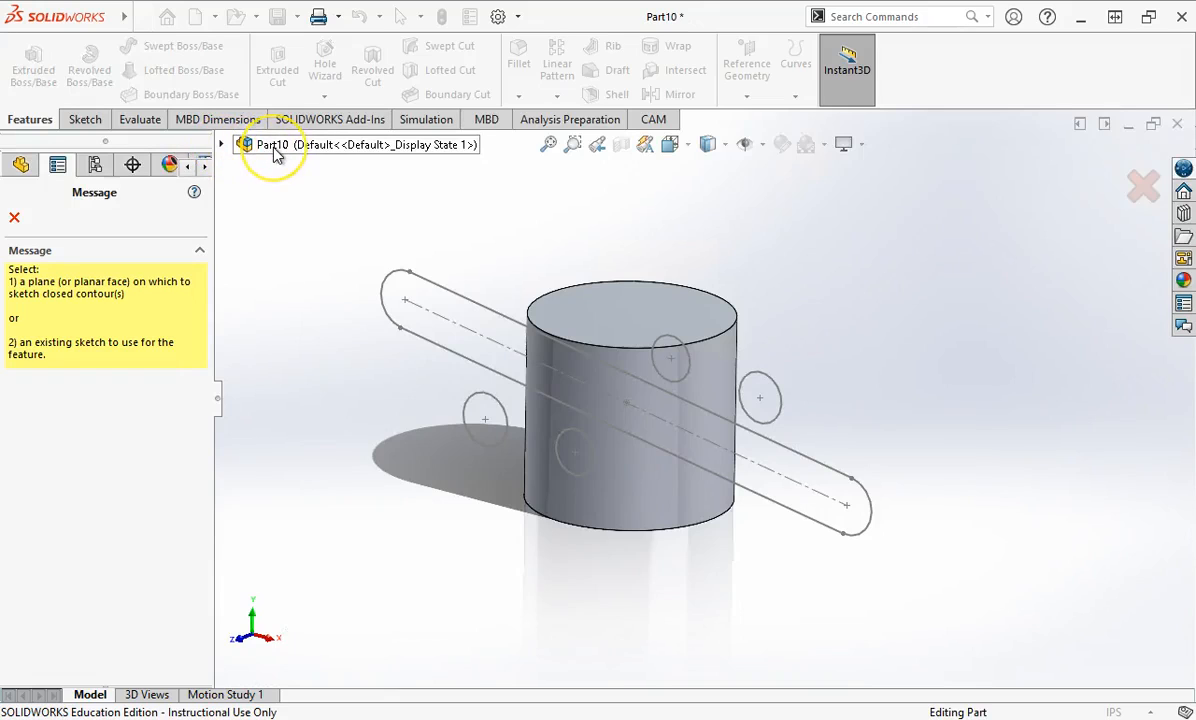
left_click(223, 146)
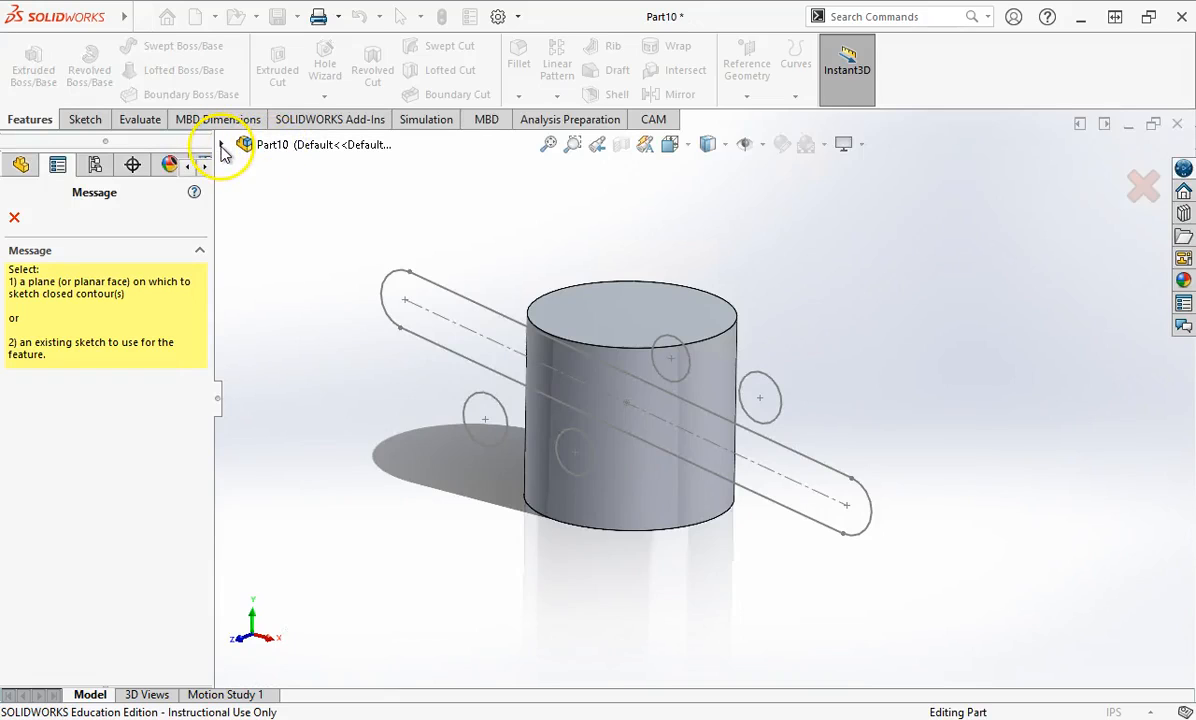
left_click(305, 373)
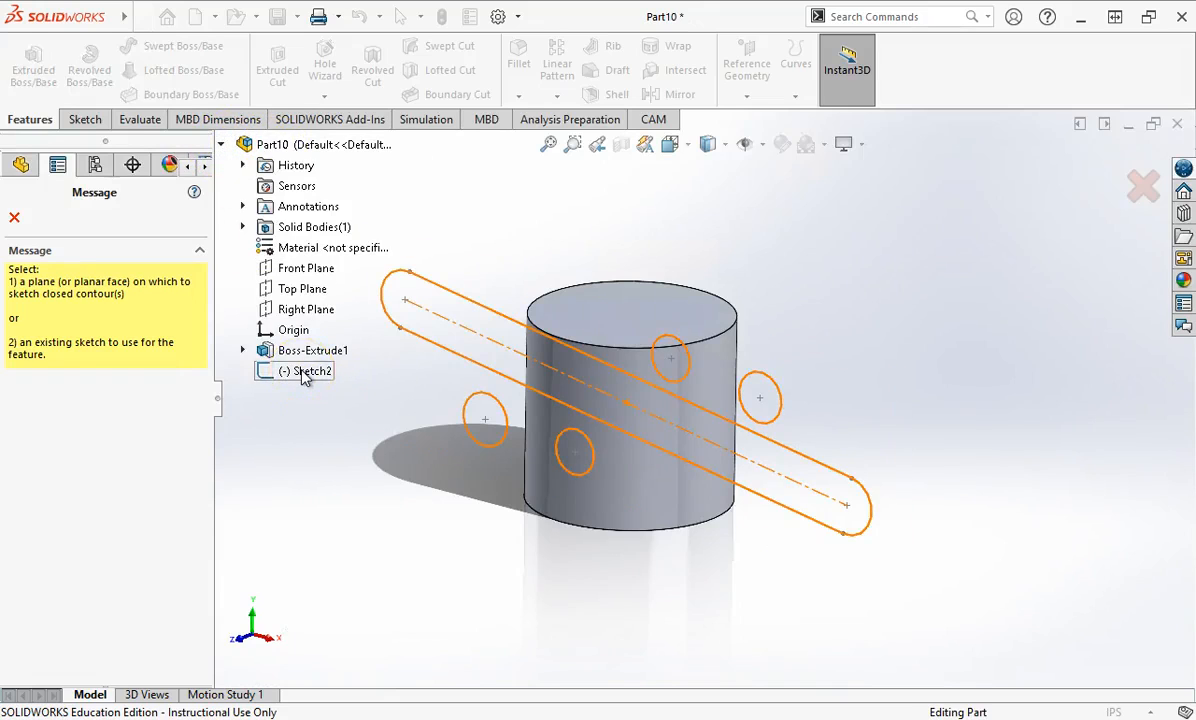
left_click(305, 373)
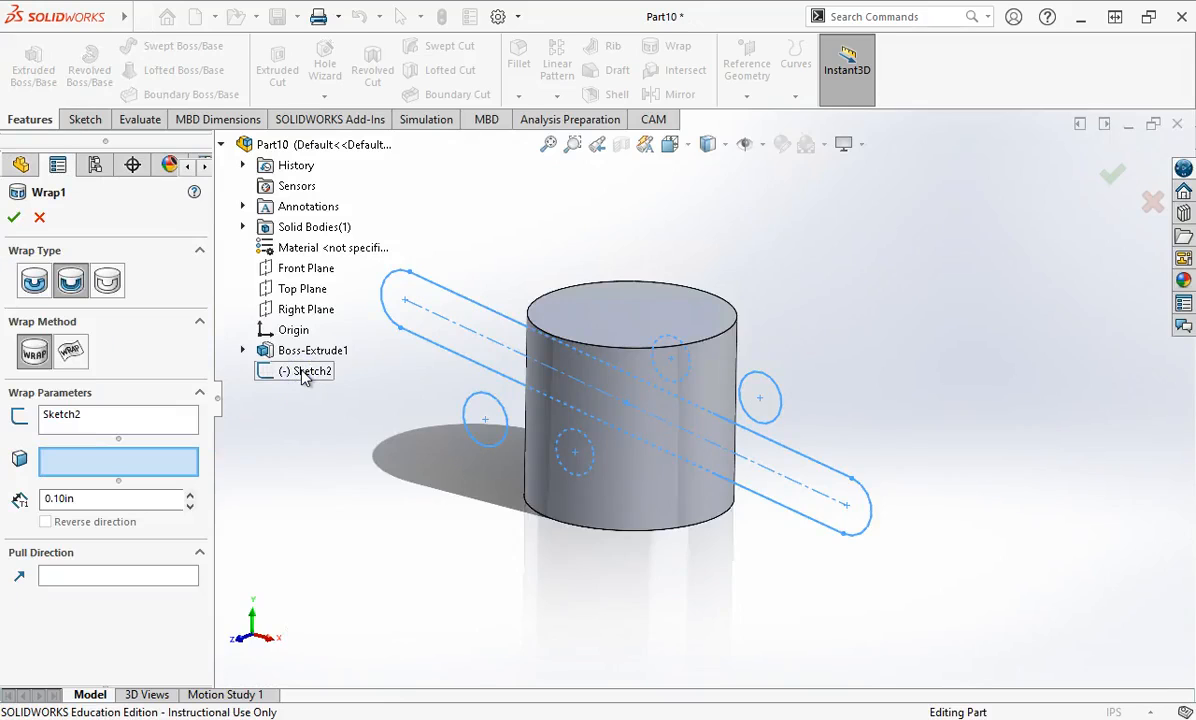
- Wrap the sketch onto the cylinder's curved face as a deboss 0.10 in deep
left_click(80, 420)
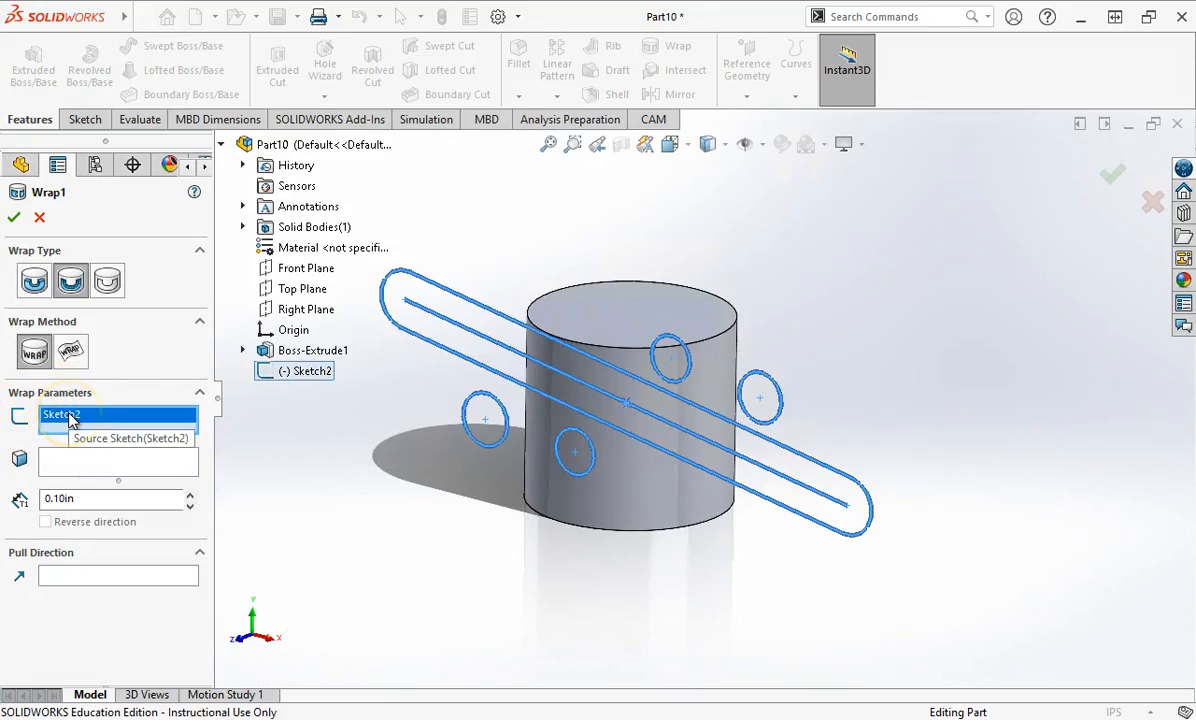
left_click(70, 463)
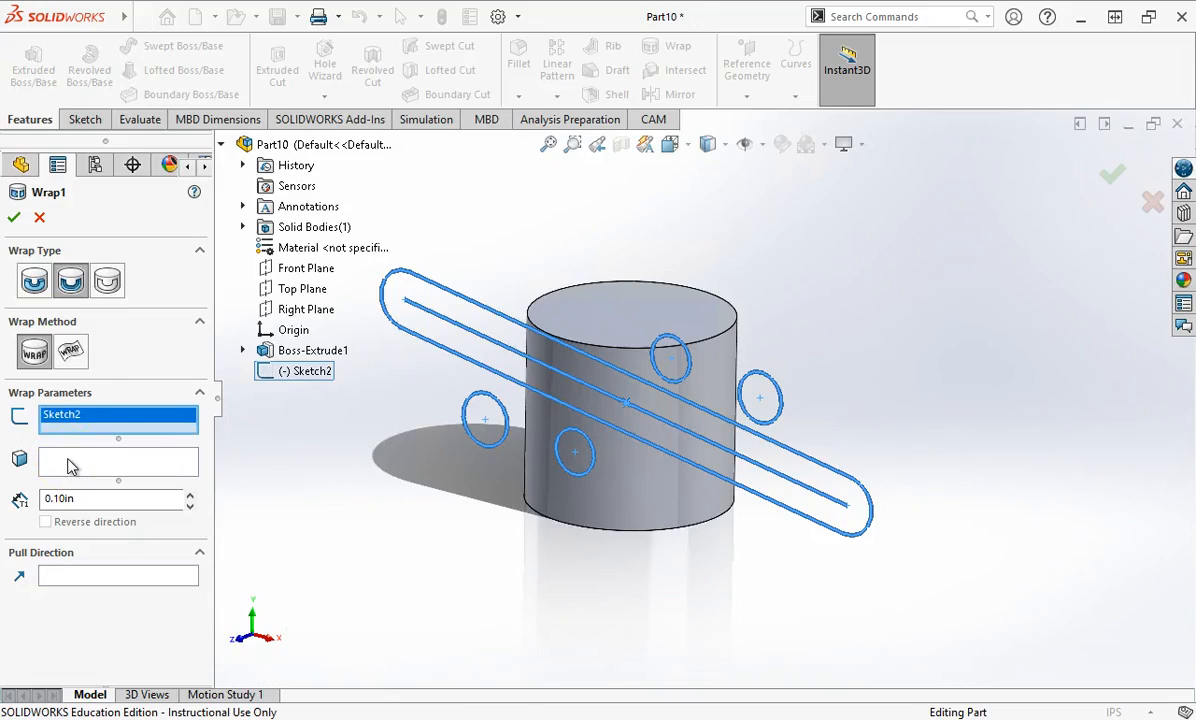
left_click(68, 463)
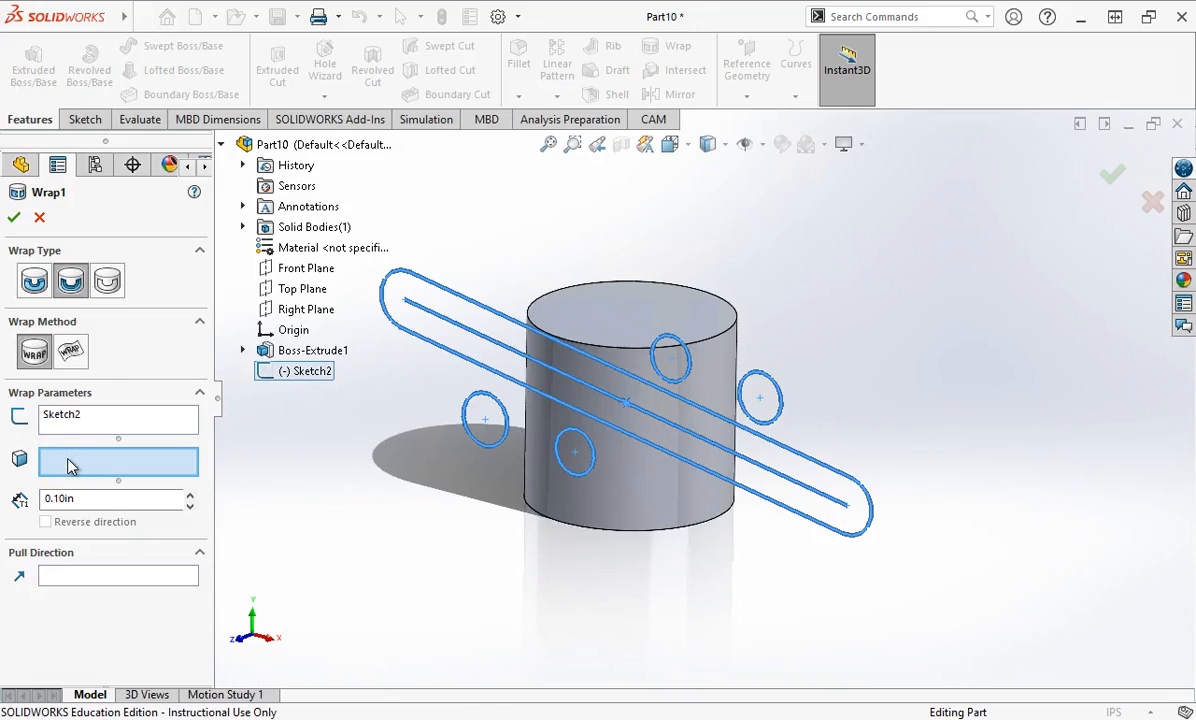
left_click(609, 505)
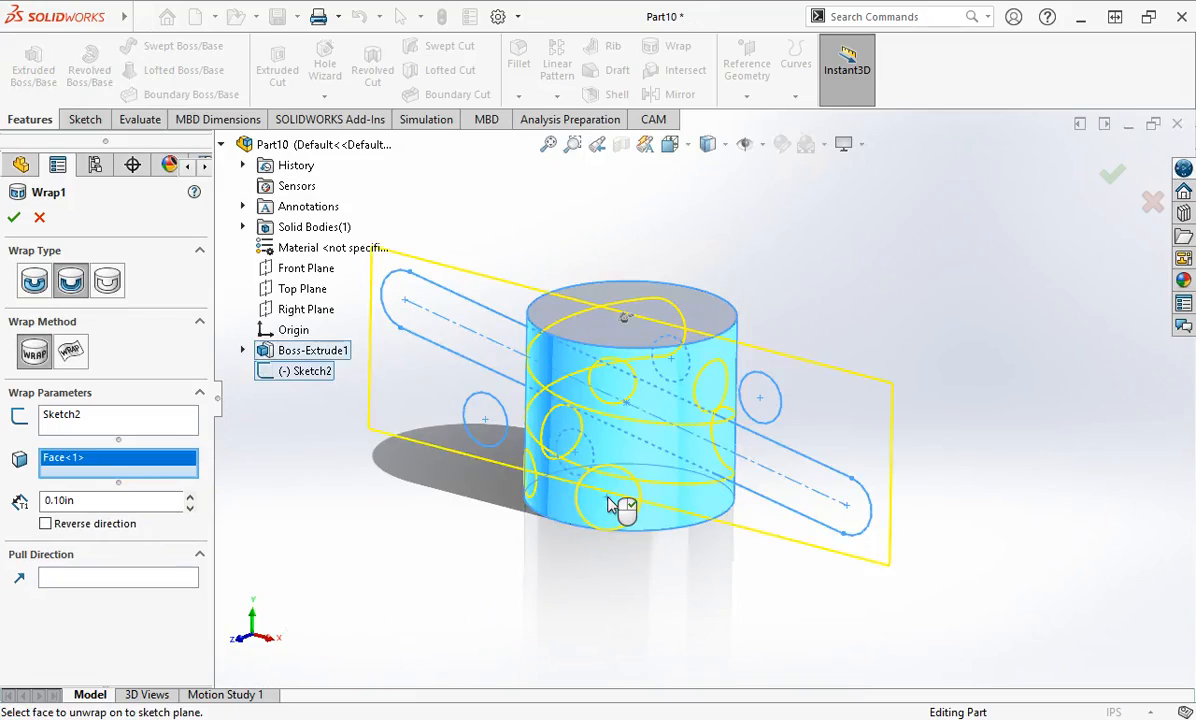
mouse_move(686, 549)
middle_mouse_down()
mouse_move(779, 510)
mouse_move(817, 523)
mouse_move(667, 531)
mouse_move(593, 558)
mouse_move(601, 569)
mouse_move(681, 569)
middle_mouse_up()
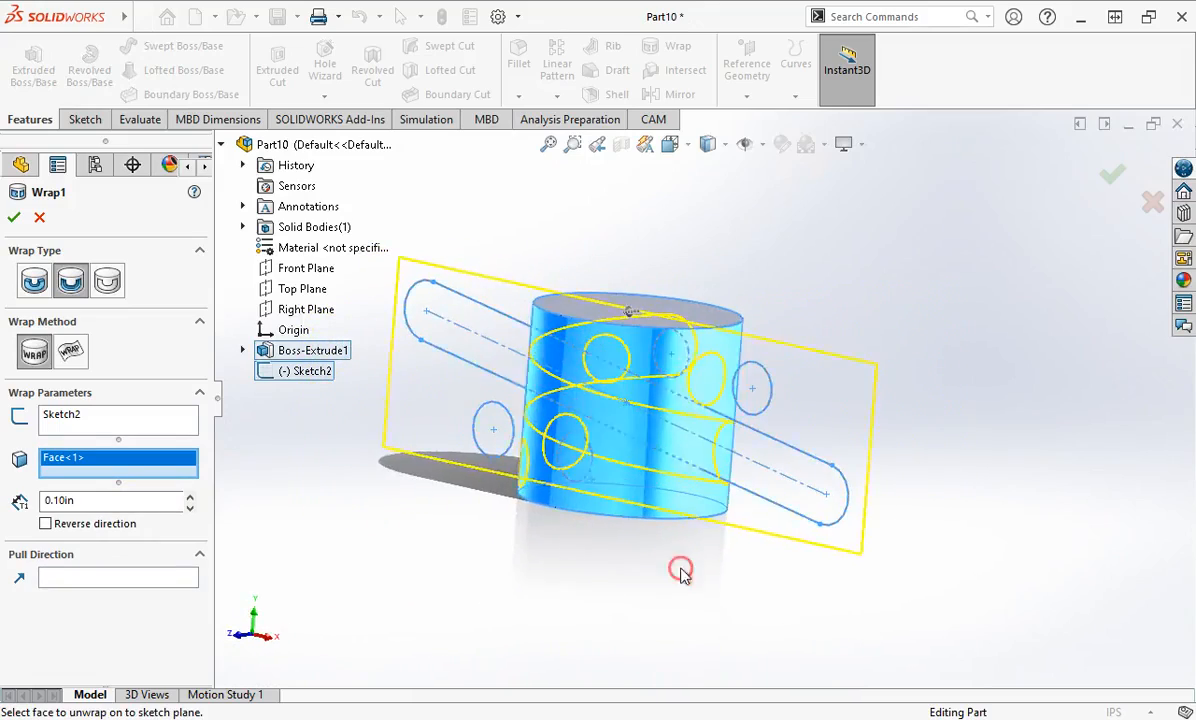
left_click(15, 221)
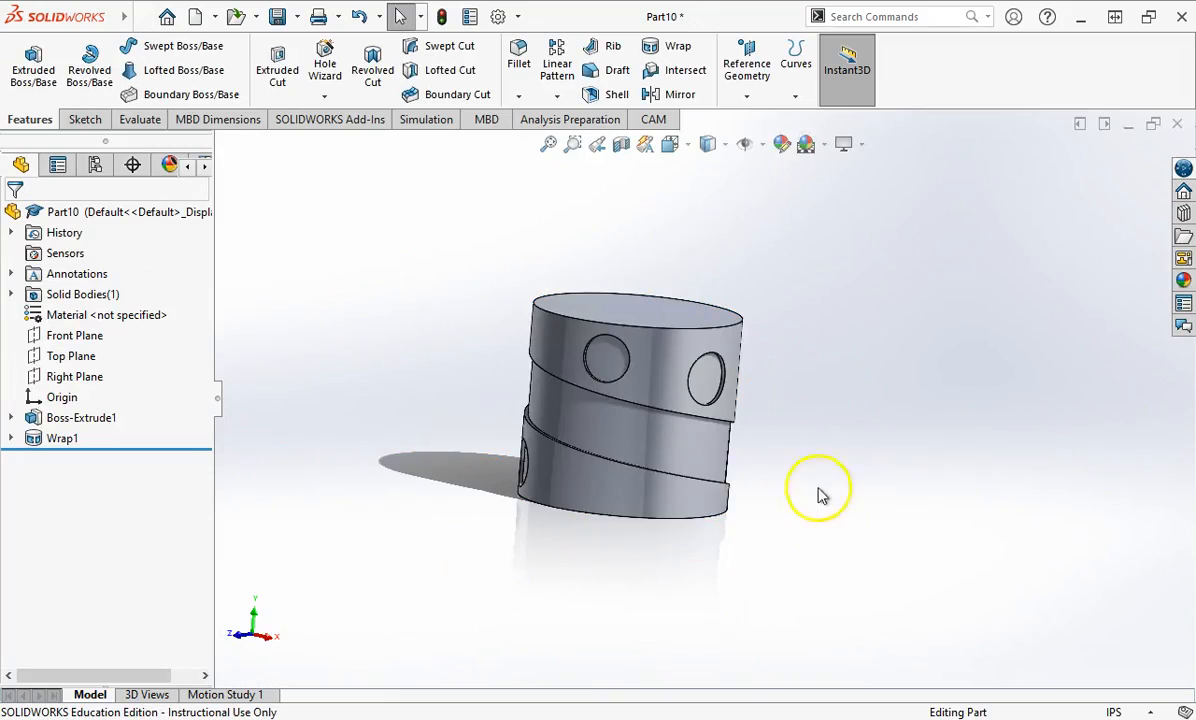
- Edit the Wrap feature and change its wrap type from deboss to emboss
middle_click_drag(686, 408, 790, 445)
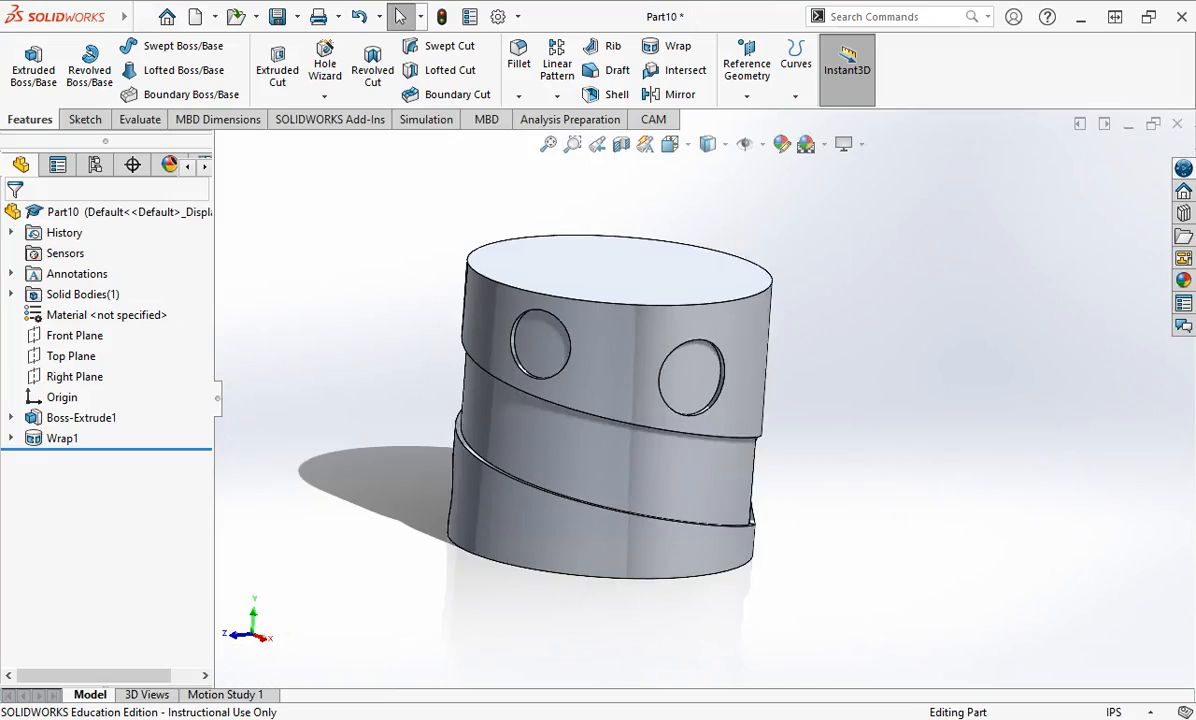
right_click(58, 438)
left_click(65, 299)
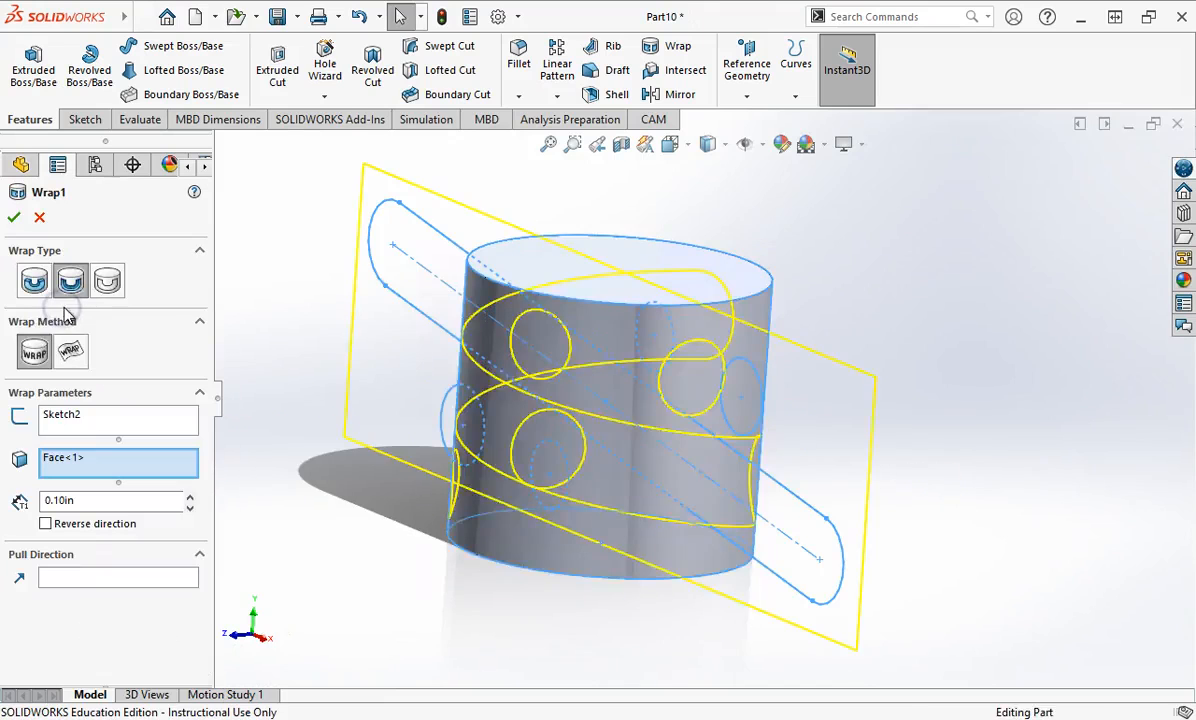
left_click(68, 352)
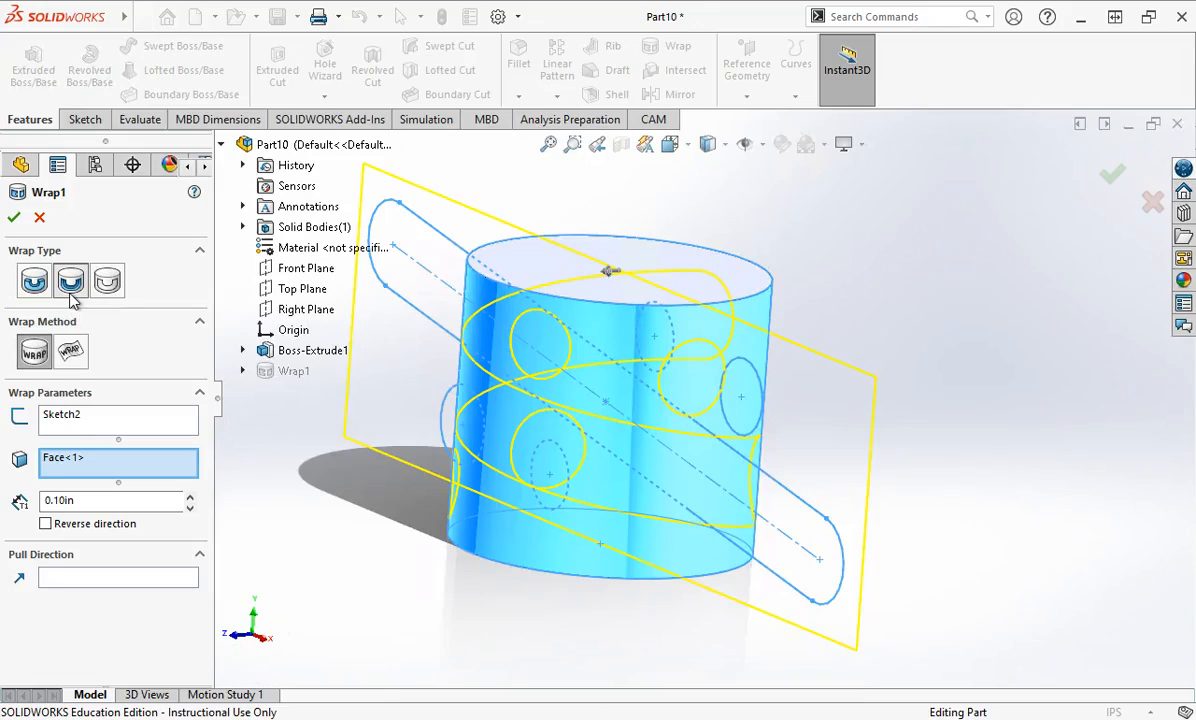
left_click(35, 287)
left_click(35, 284)
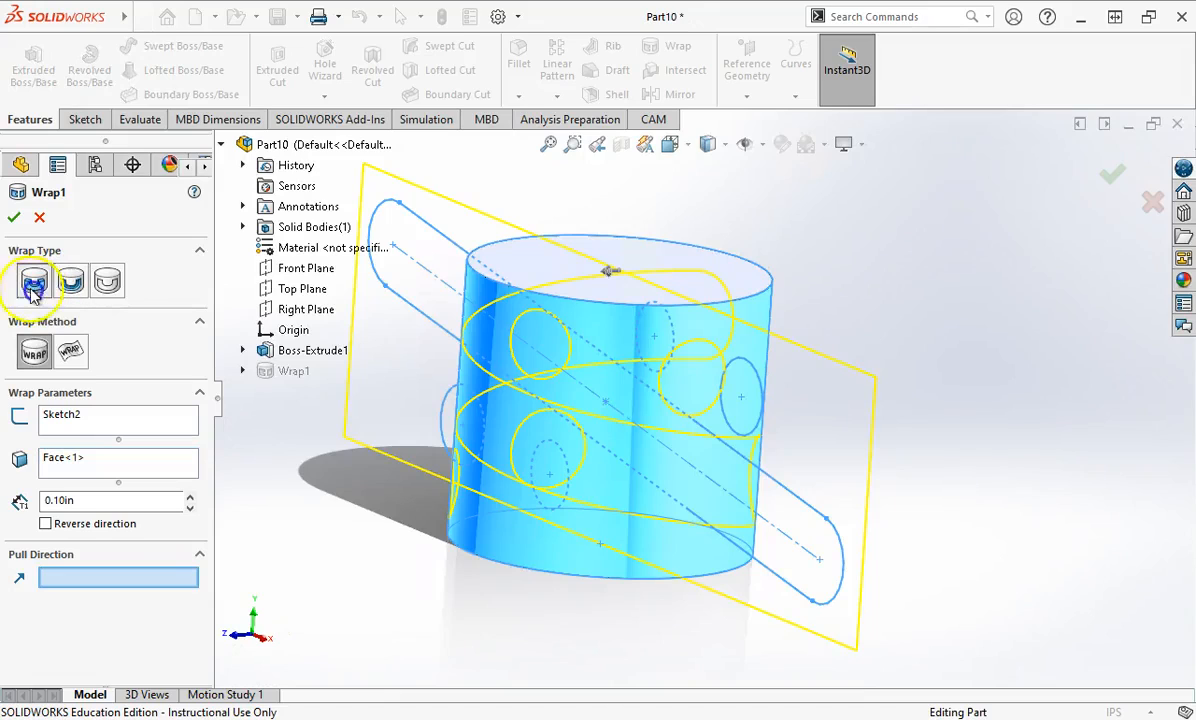
left_click(14, 221)
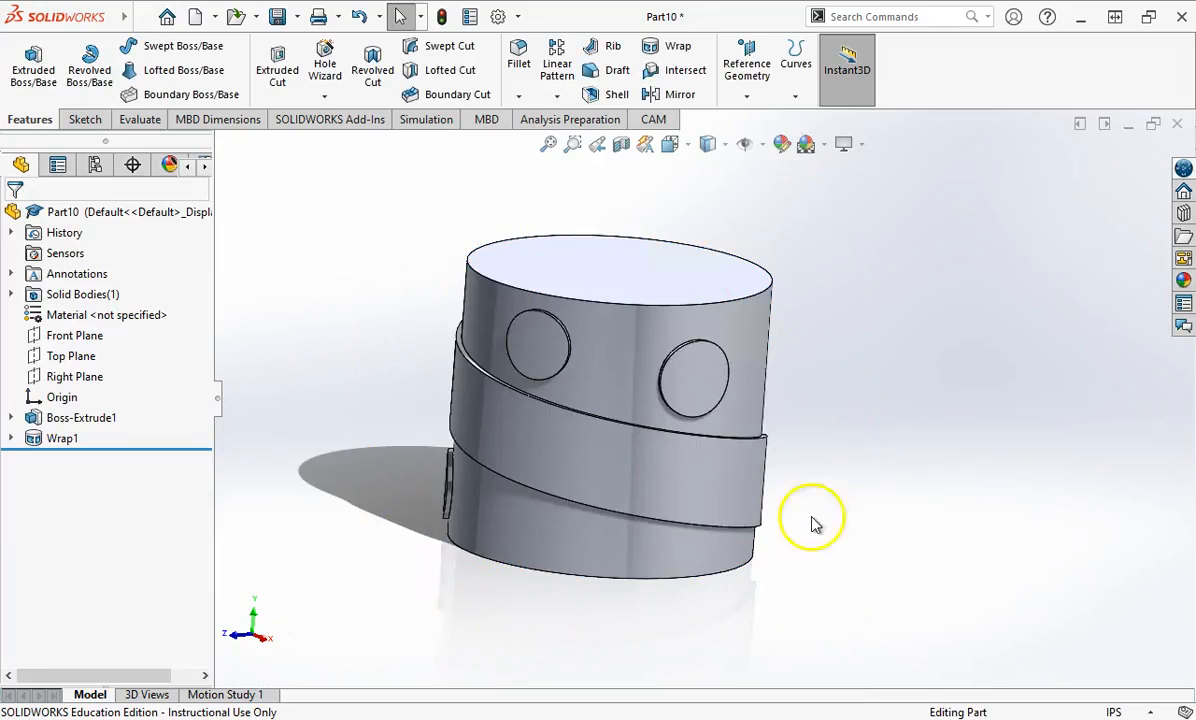
- Edit the Wrap feature to give the embossed band and circles a thickness of 0.20 in
middle_click_drag(860, 393, 860, 427)
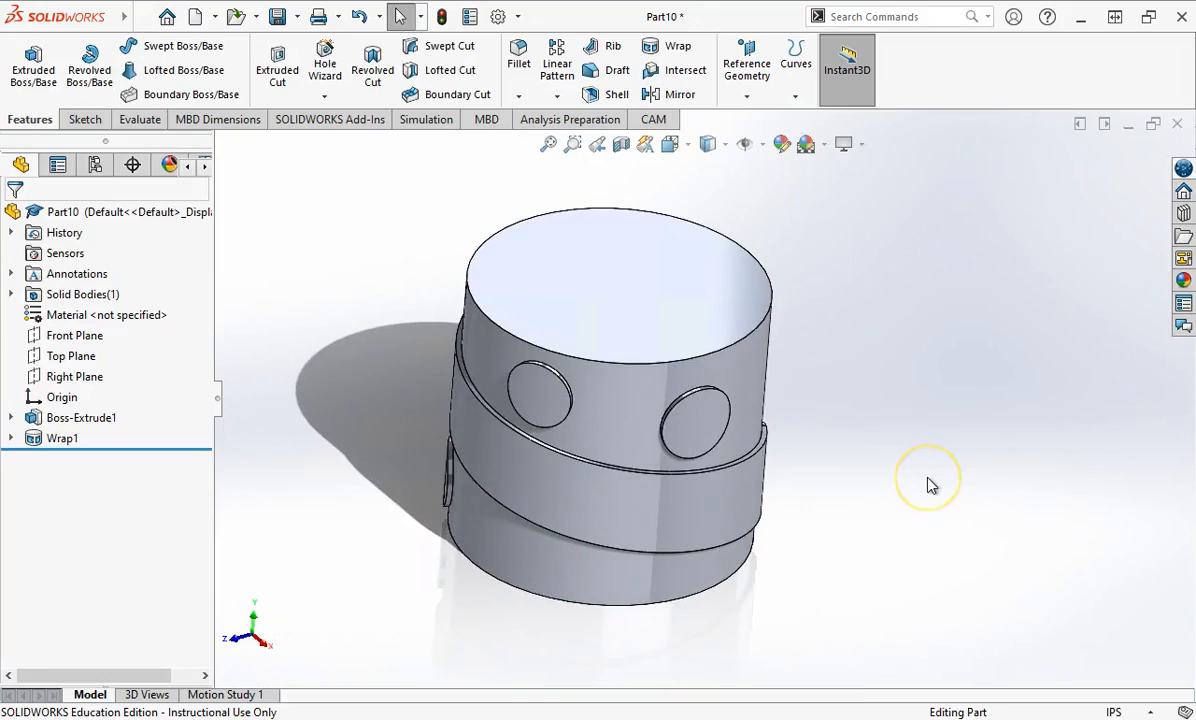
right_click(64, 437)
left_click(438, 574)
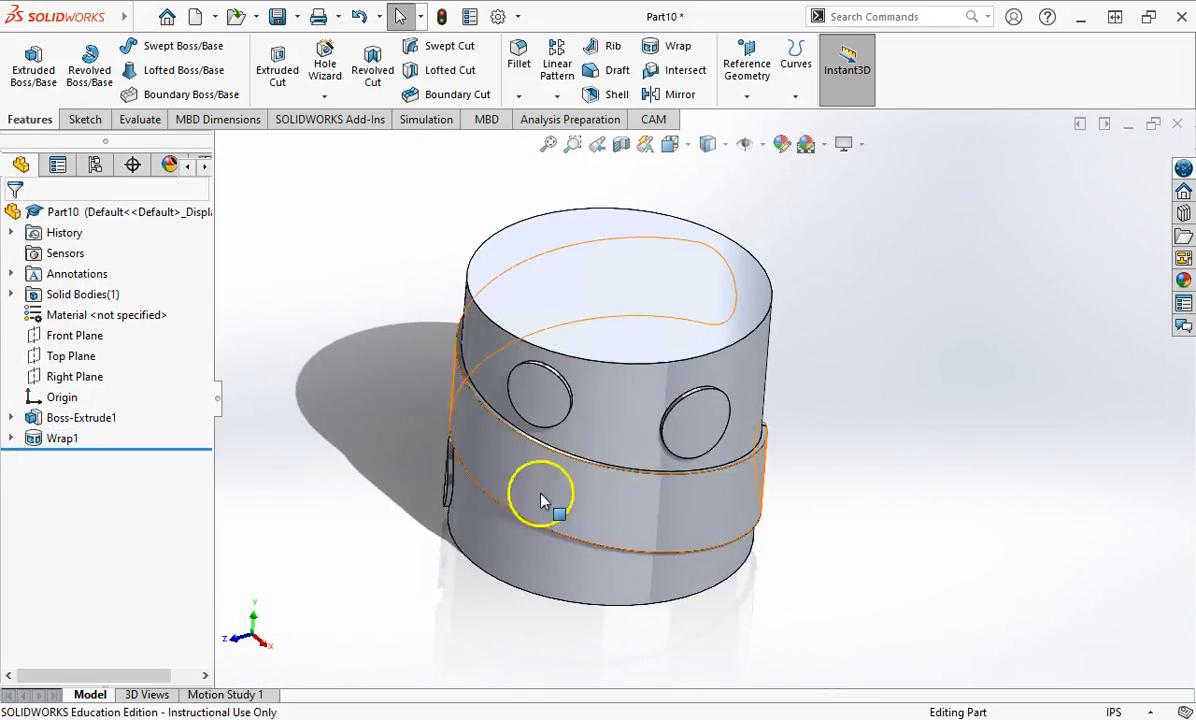
scroll(650, 462, "down", 4)
middle_click_drag(651, 463, 289, 543)
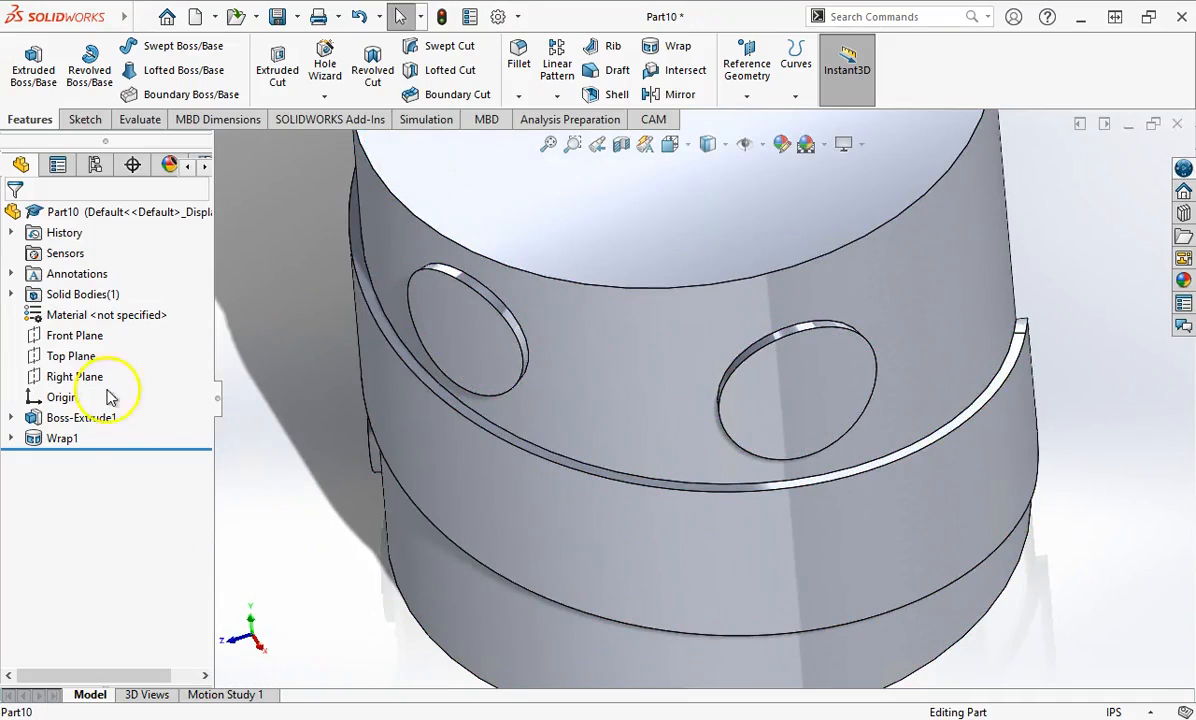
right_click(53, 437)
left_click(71, 301)
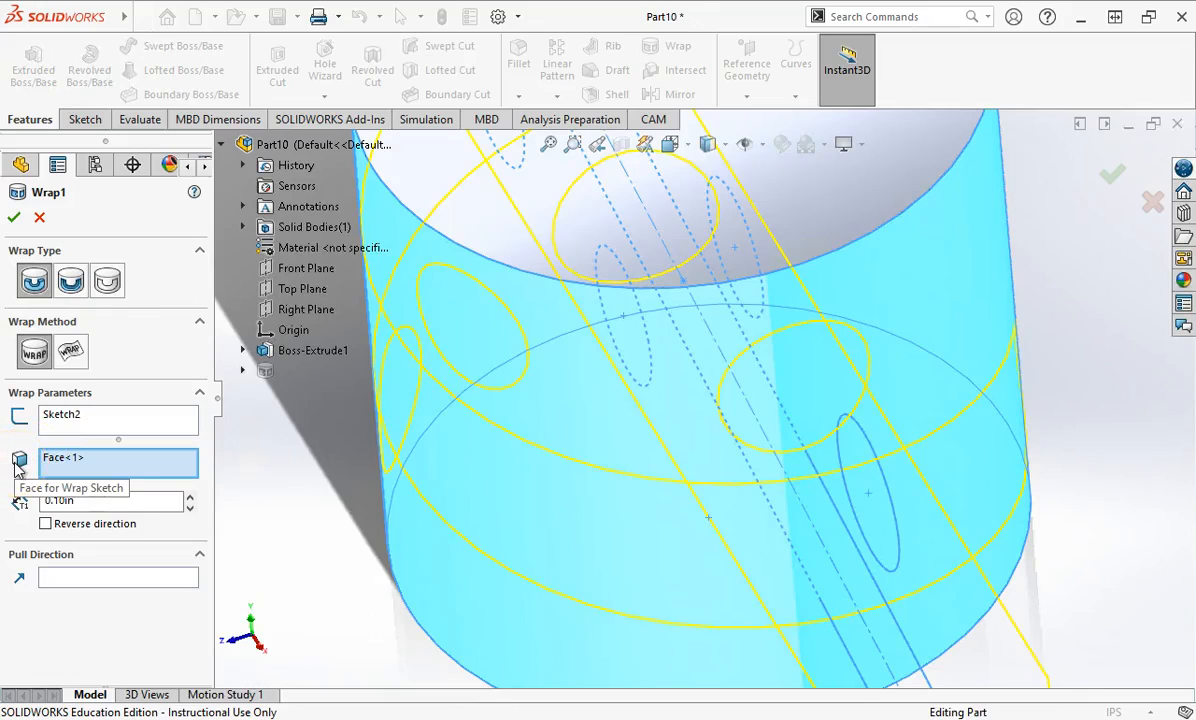
left_click(79, 501)
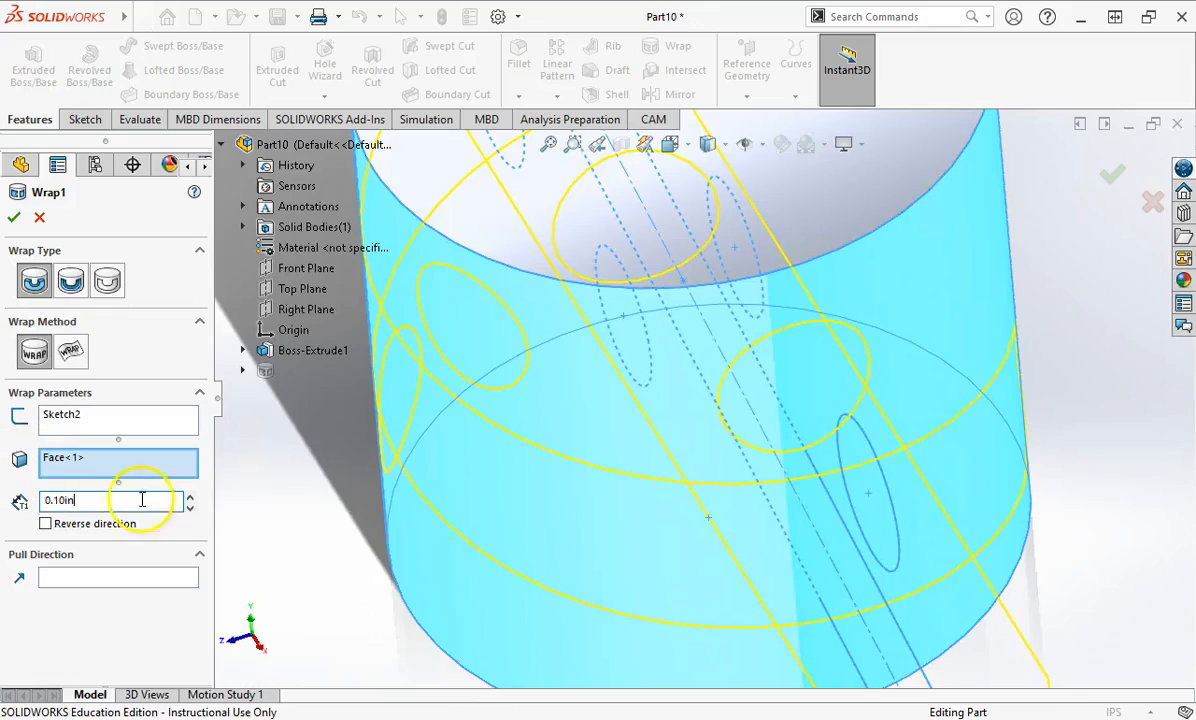
left_click(188, 498)
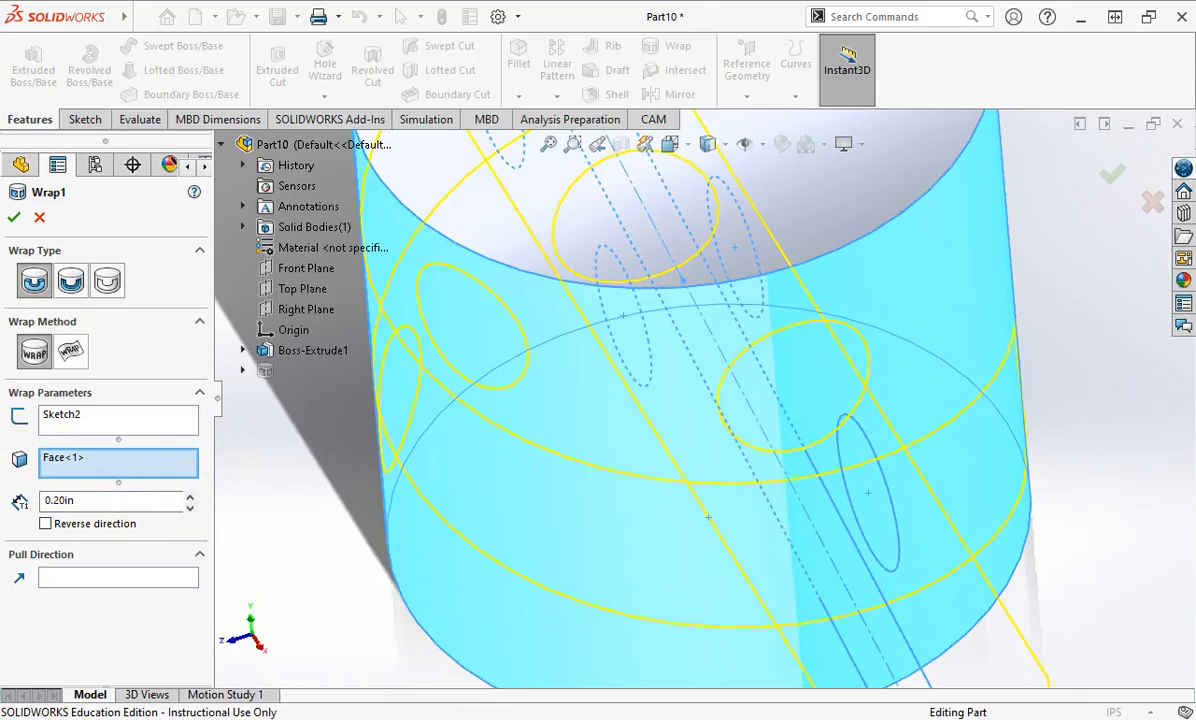
left_click(13, 217)
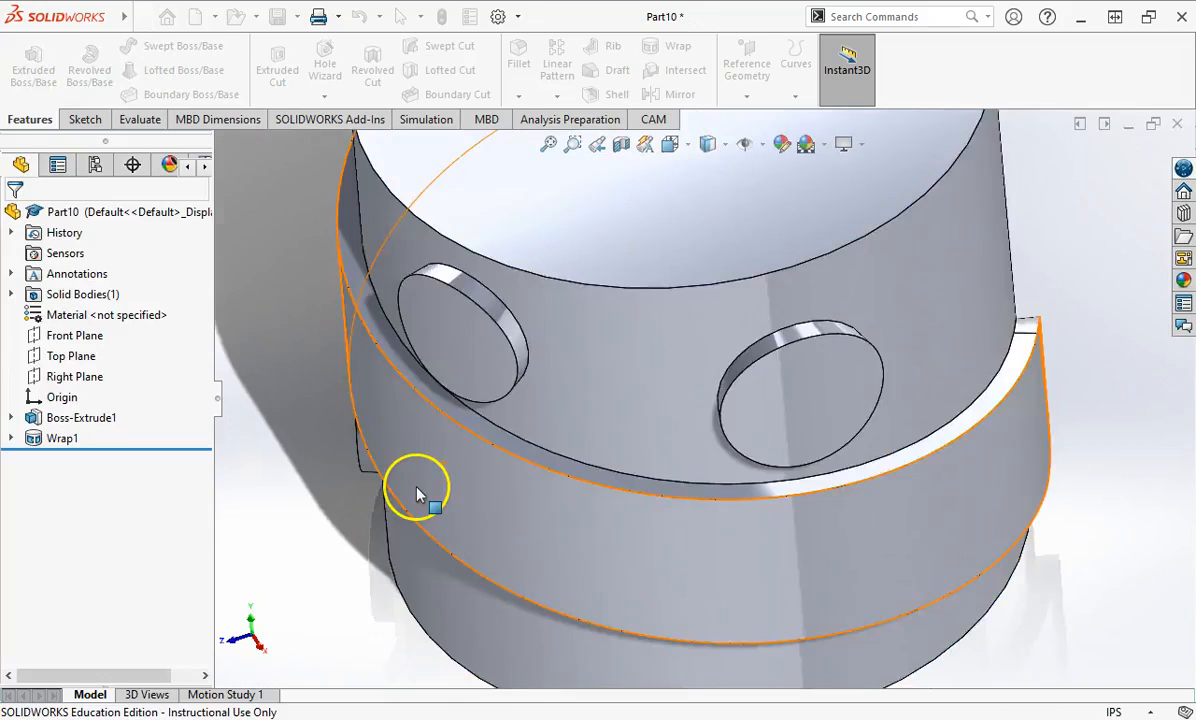
- Increase the Wrap feature's emboss thickness to 0.40 in
scroll(417, 493, "up", 3)
scroll(721, 475, "down", 3)
middle_click_drag(701, 454, 702, 478)
left_click(617, 433)
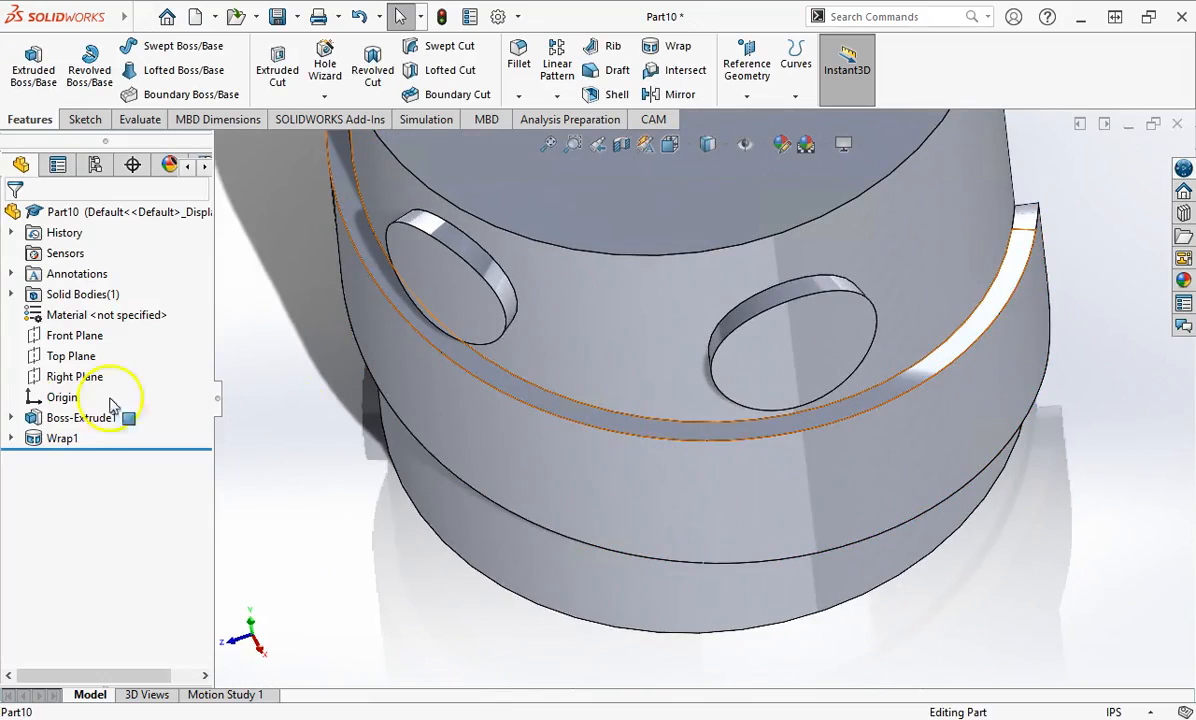
left_click(62, 440)
right_click(62, 440)
left_click(75, 302)
left_click(190, 497)
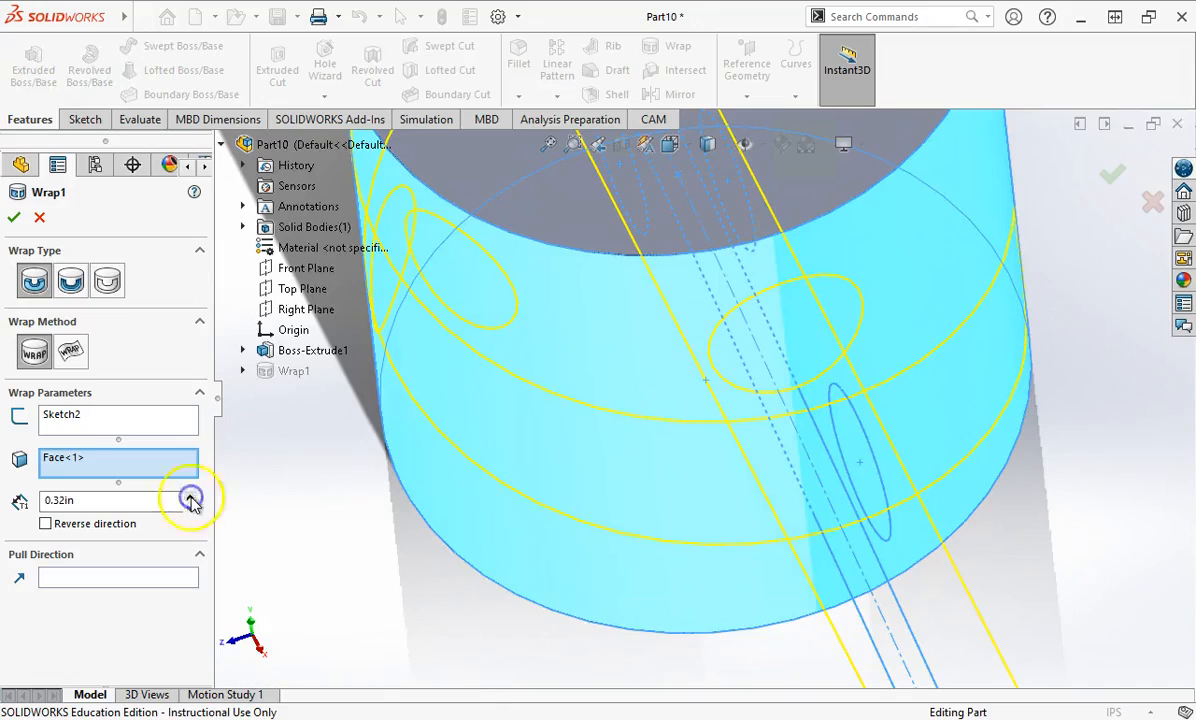
left_click(191, 497)
left_click(18, 219)
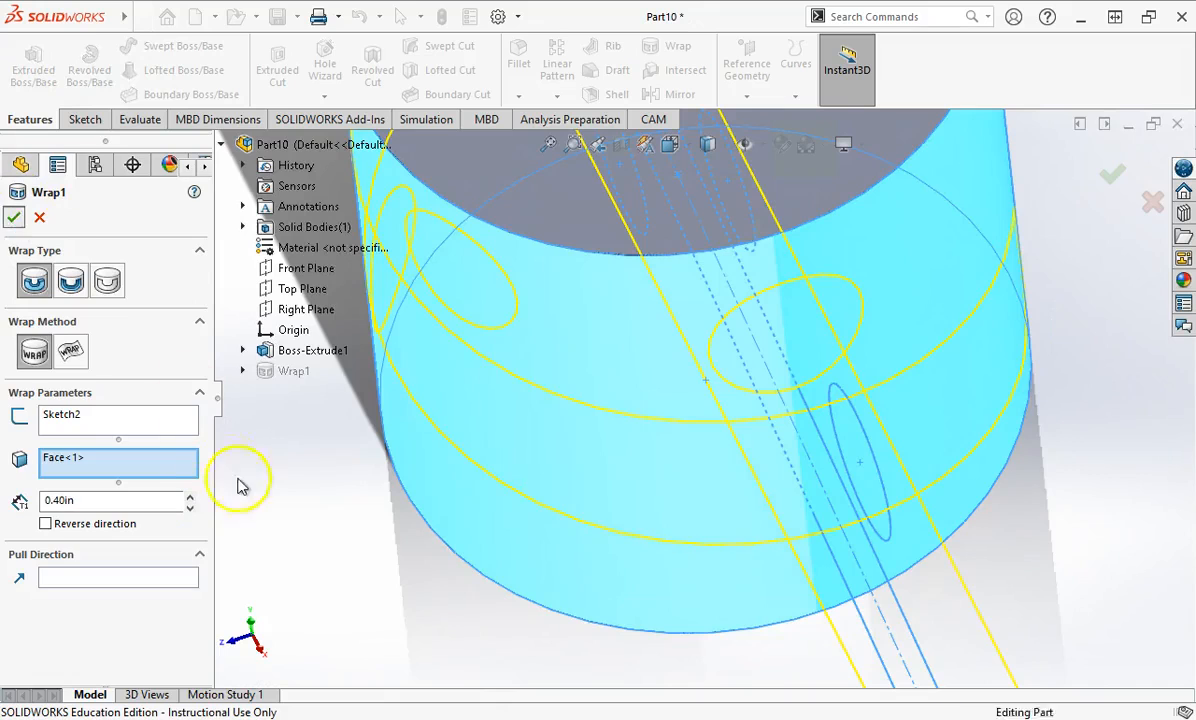
- Orient the model to the Front view and open the Wrap feature's source sketch for editing
scroll(686, 478, "up", 4)
middle_click_drag(686, 478, 703, 368)
scroll(710, 370, "up", 1)
scroll(770, 378, "down", 2)
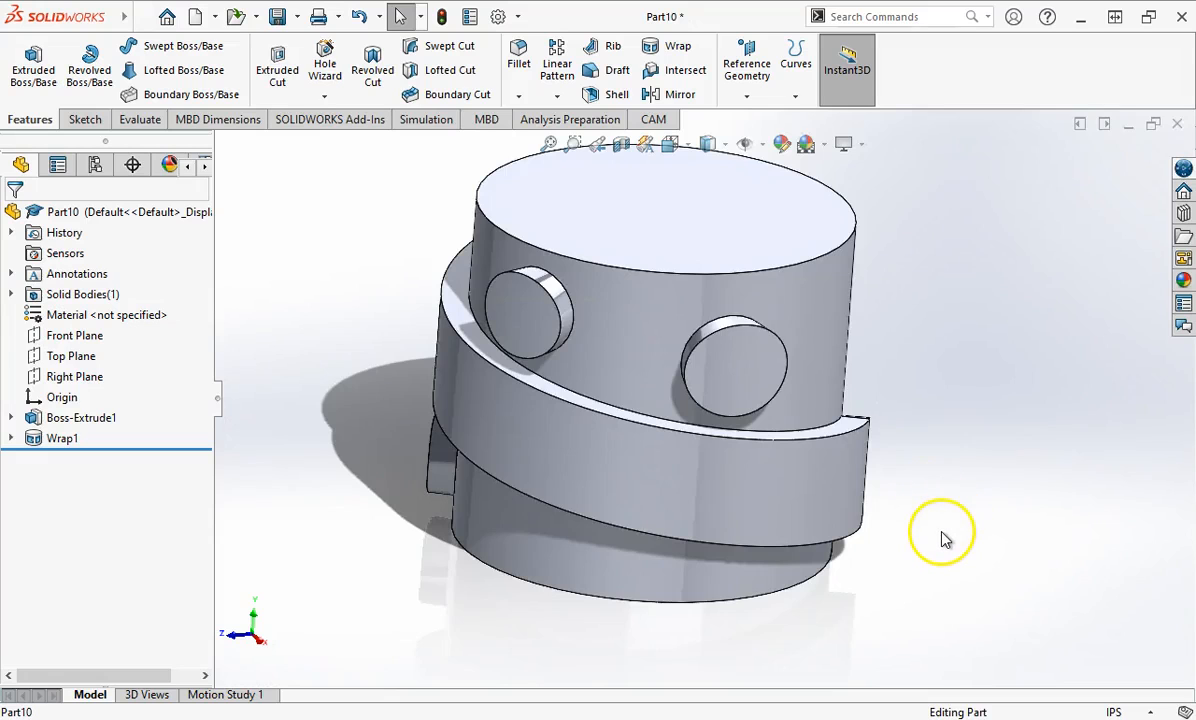
left_click(670, 144)
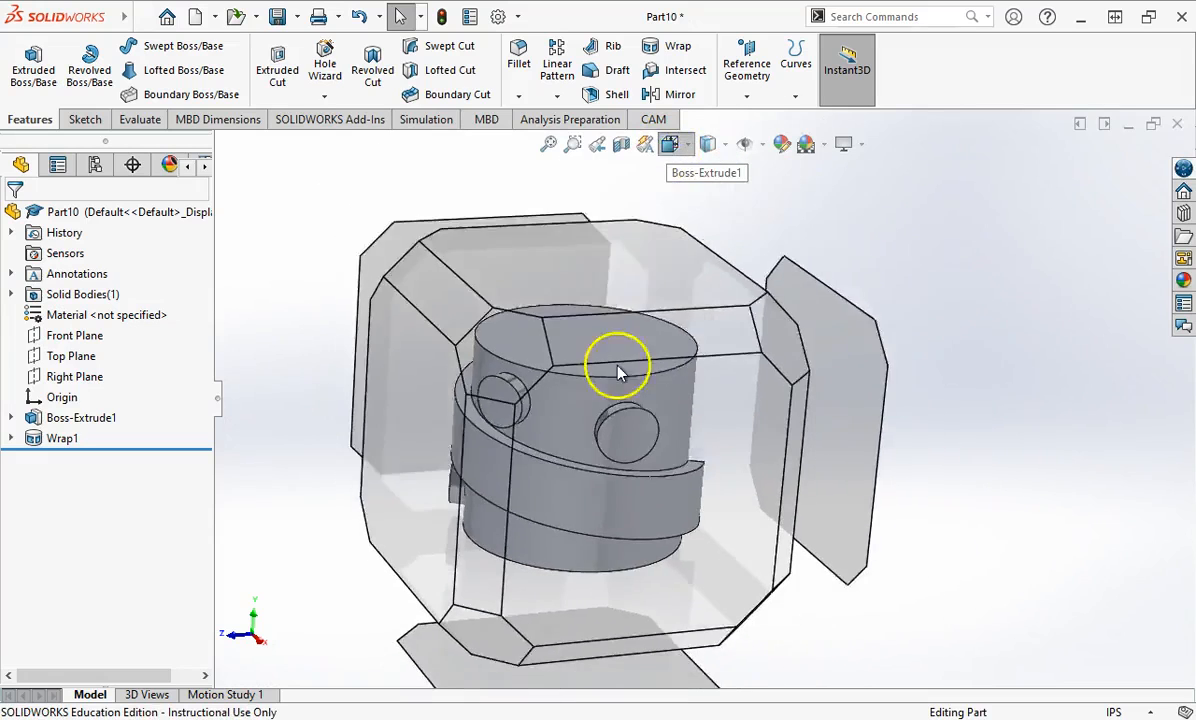
left_click(435, 489)
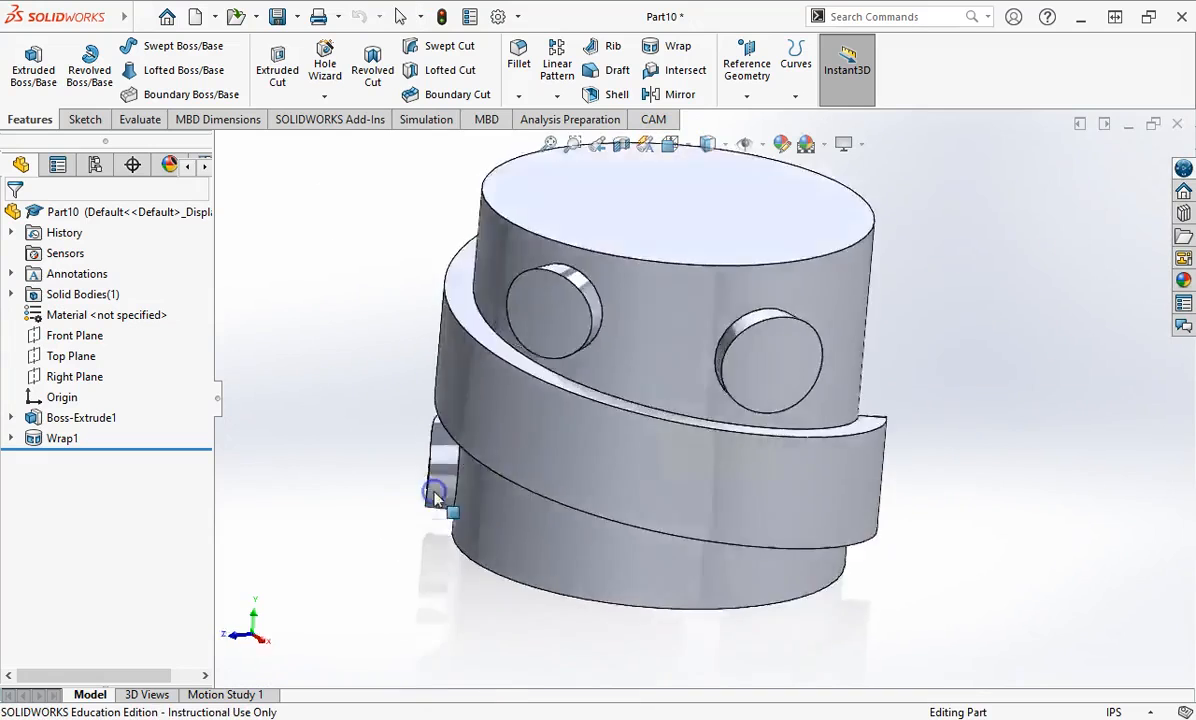
right_click(34, 440)
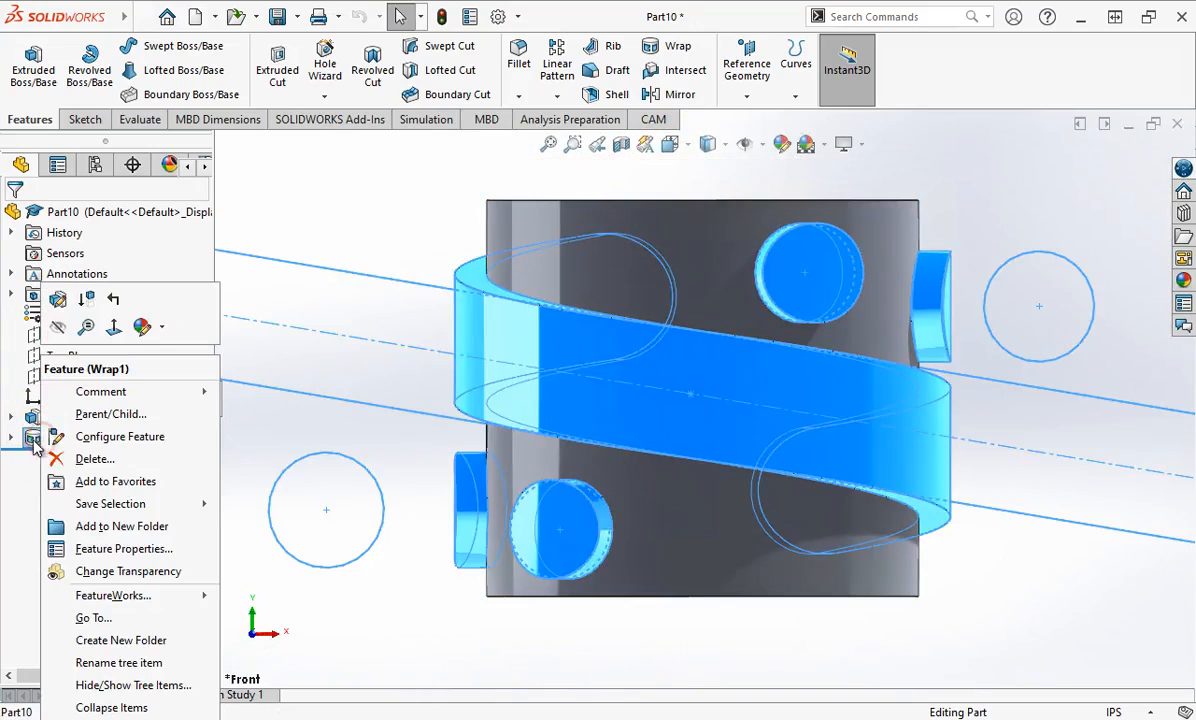
left_click(11, 438)
right_click(80, 458)
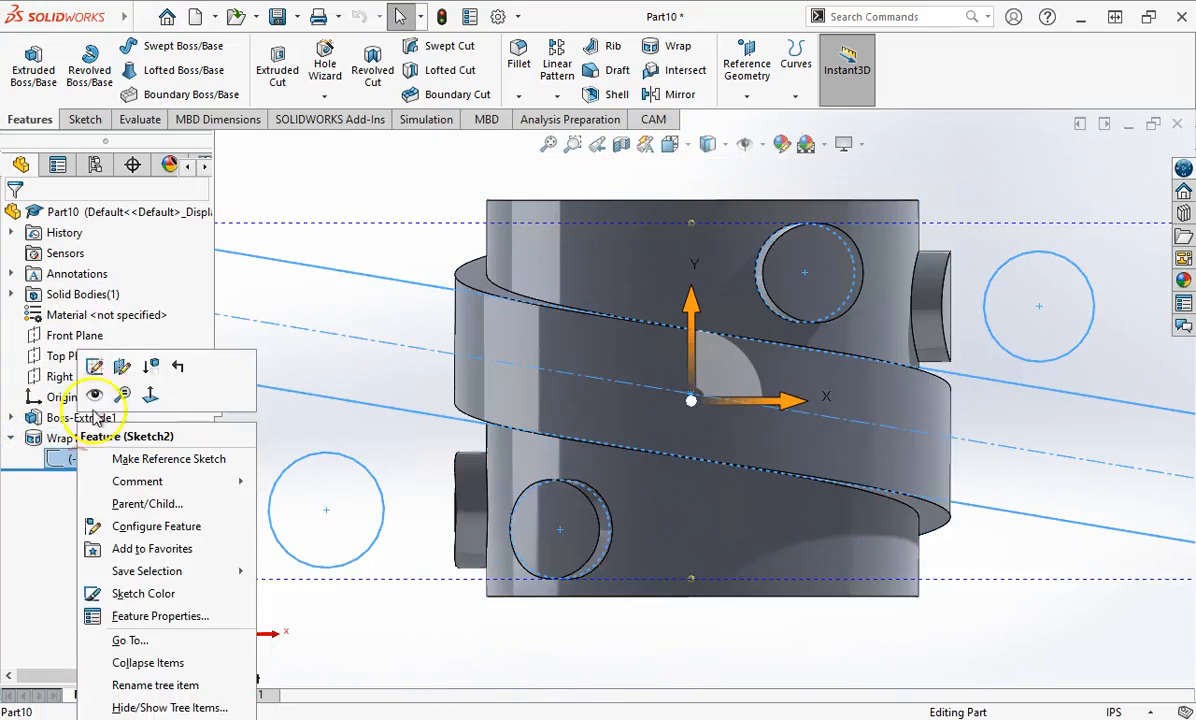
left_click(100, 367)
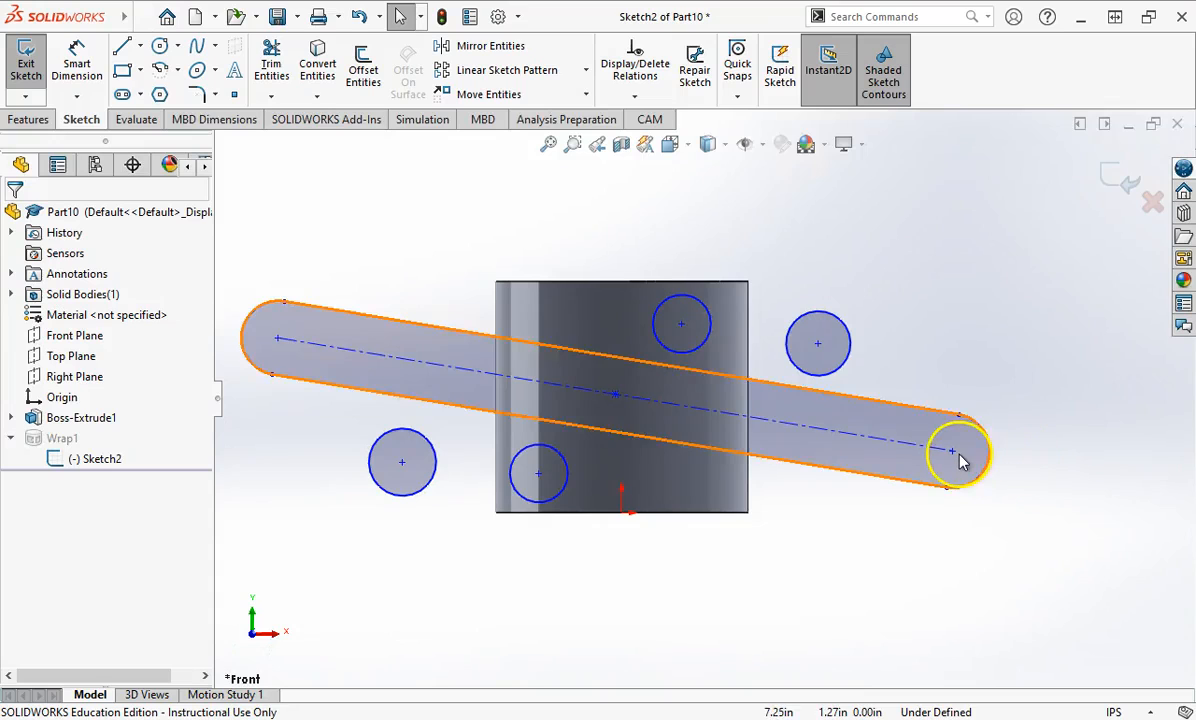
- Lengthen and widen the sloped slot by pulling its lower end outward, and exit the sketch to rebuild the embossed wrap
left_click_drag(958, 455, 1007, 520)
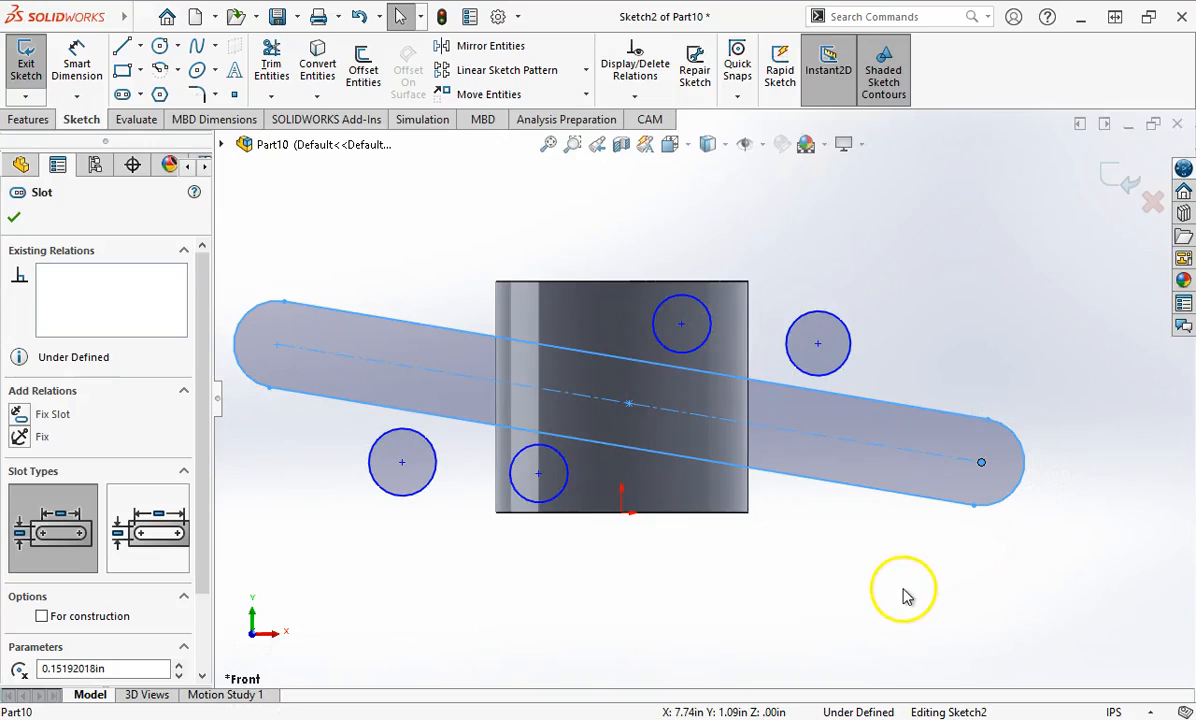
key("Escape")
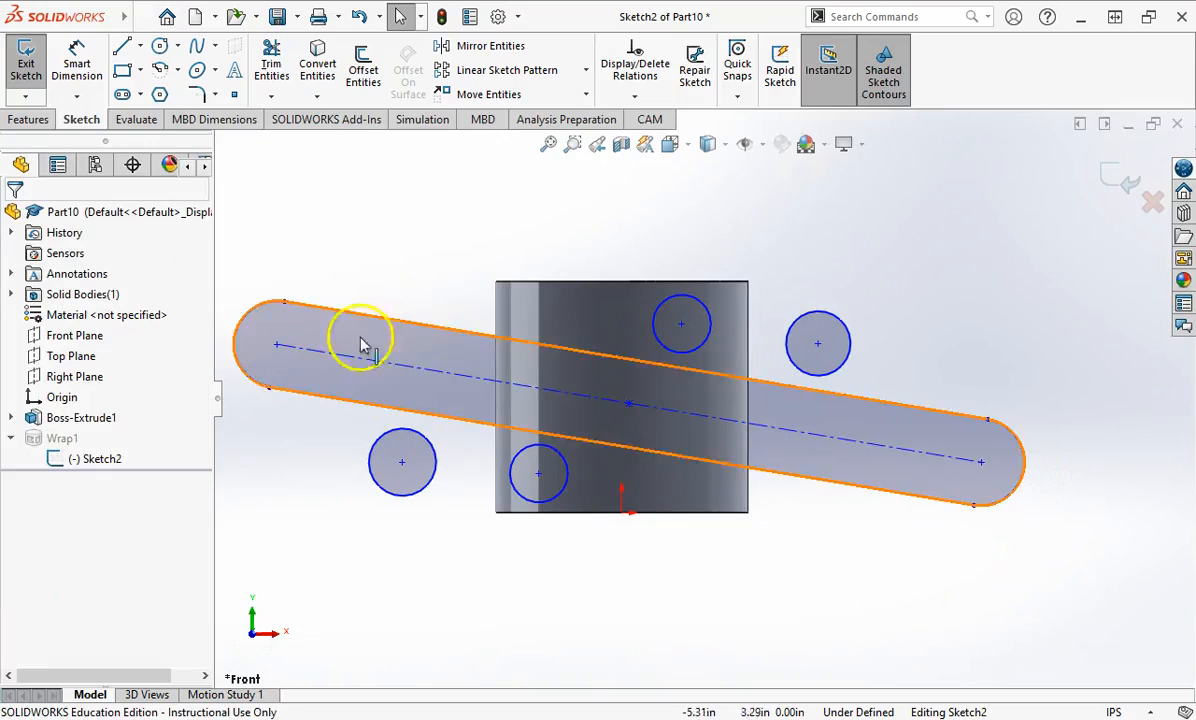
left_click(26, 65)
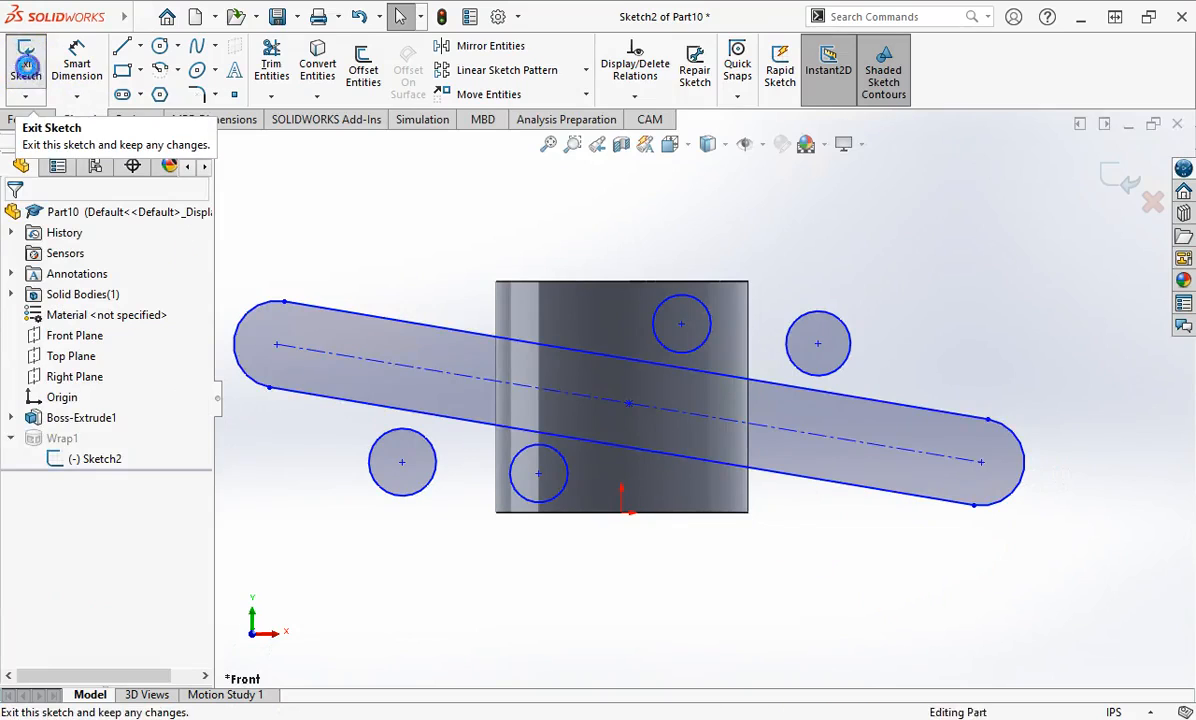
middle_click_drag(828, 475, 772, 534)
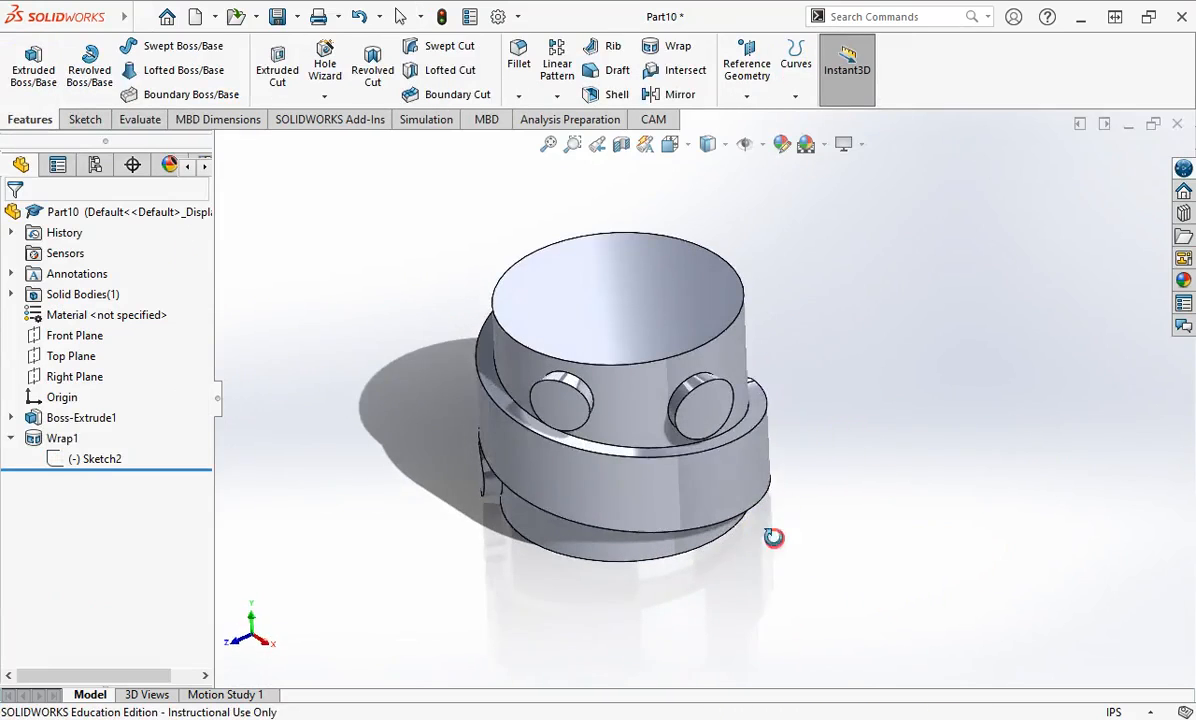
scroll(710, 394, "down", 2)
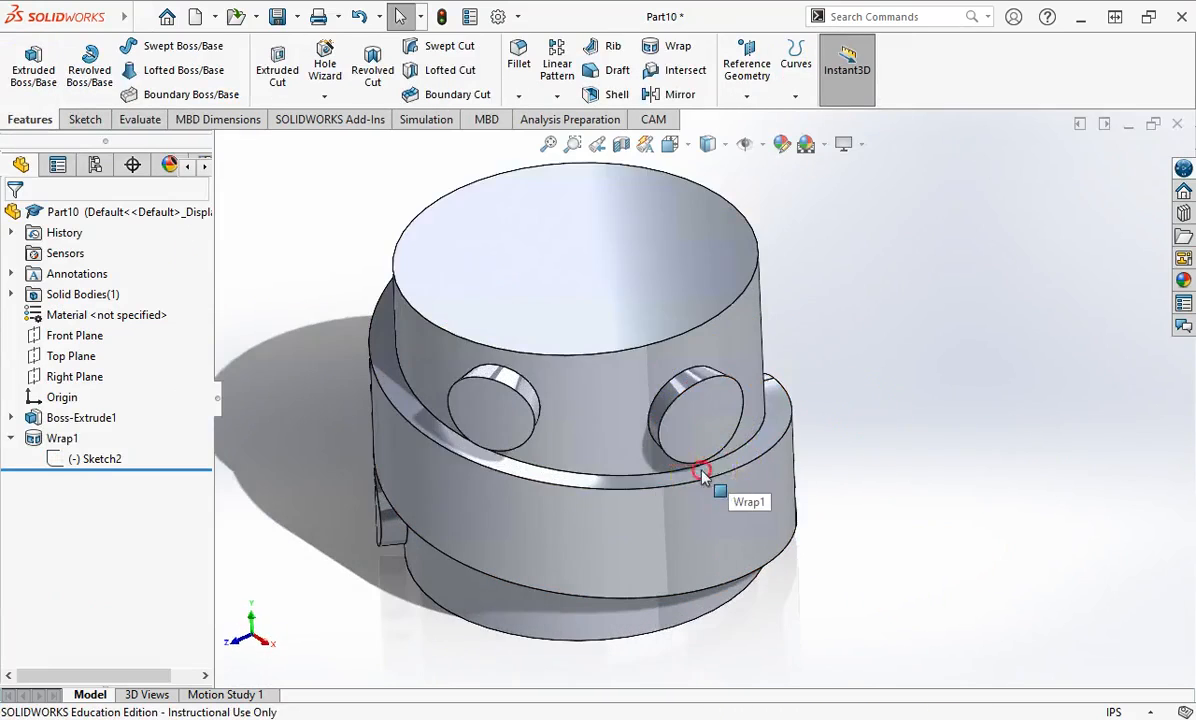
middle_click_drag(705, 474, 730, 453)
left_click(905, 442)
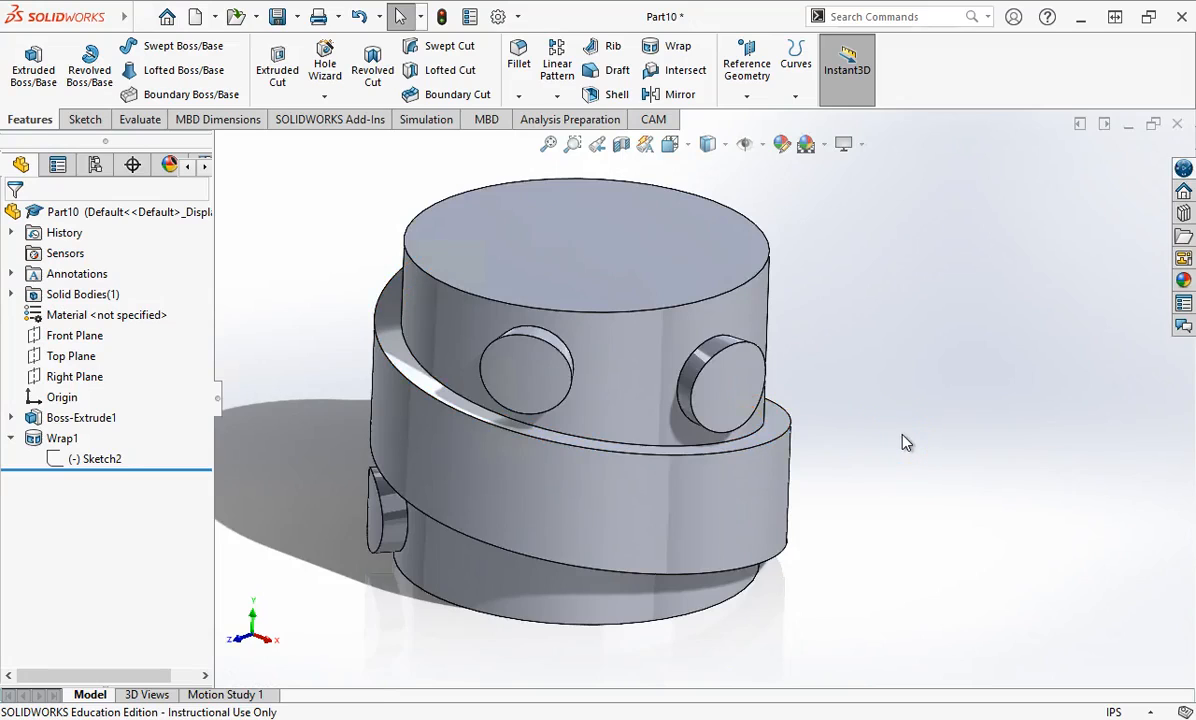